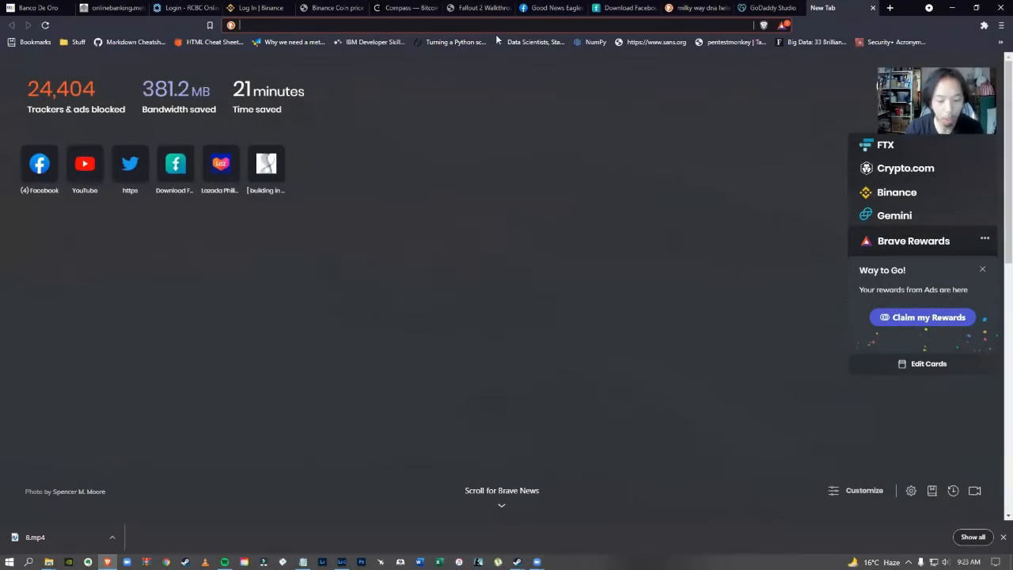
Go to facebook.com and open the Good News Eagles page from the recent searches.
type("facebook.com")
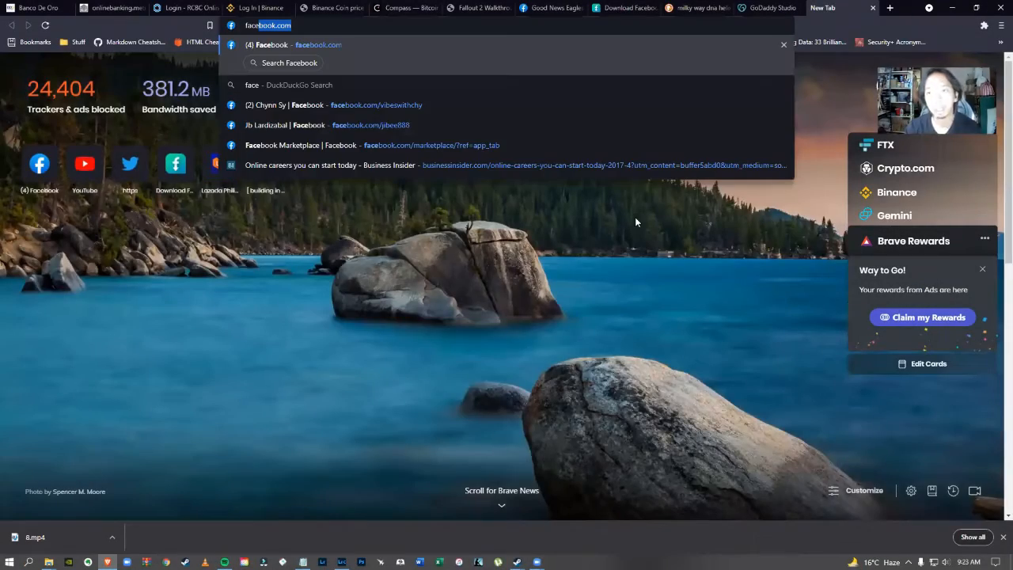
key("Return")
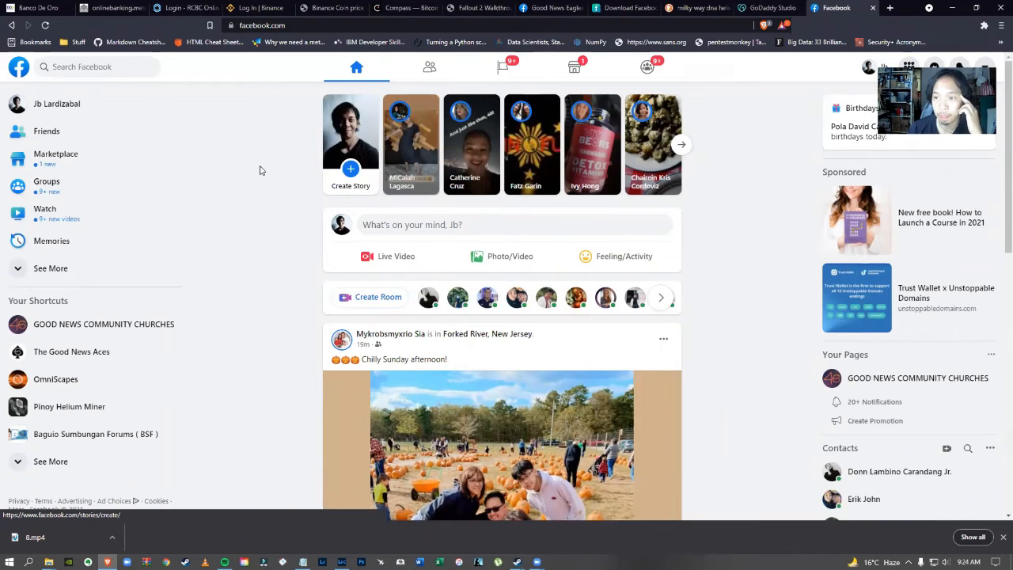
left_click(94, 67)
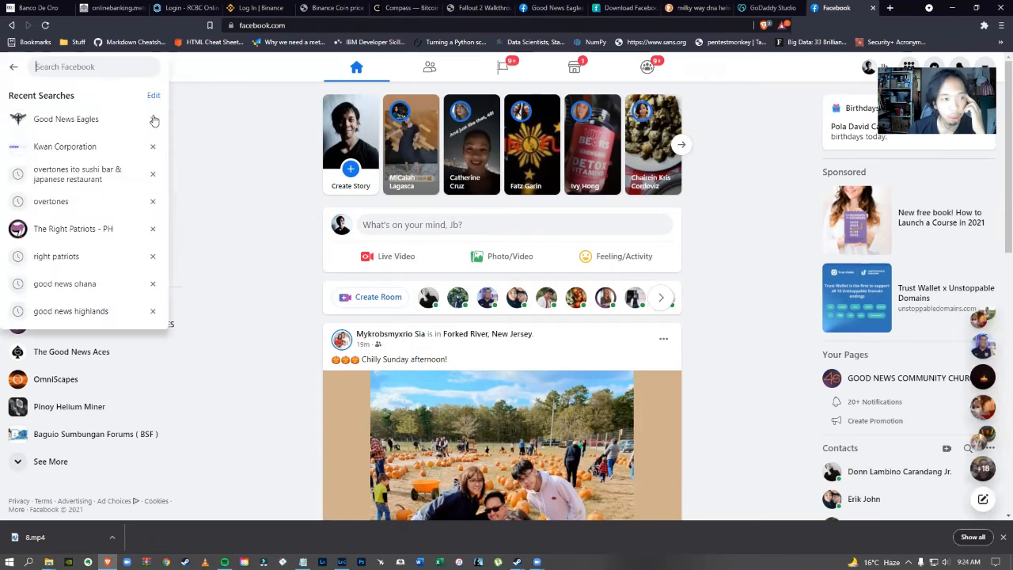
left_click(81, 124)
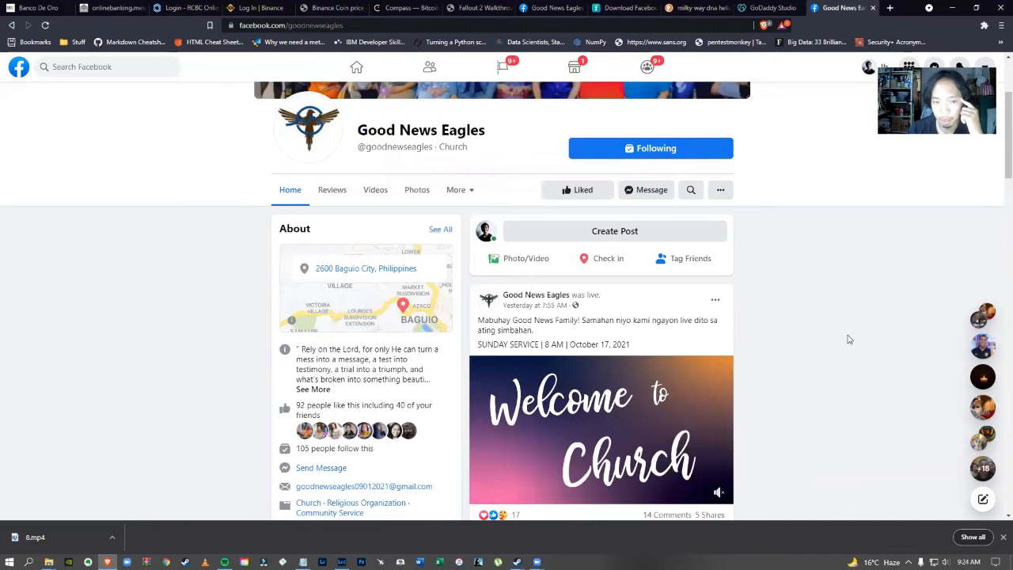
Copy the link of the October 17, 2021 Sunday service live video post on the Good News Eagles page.
scroll(843, 333, "down", 2)
scroll(796, 414, "up", 1)
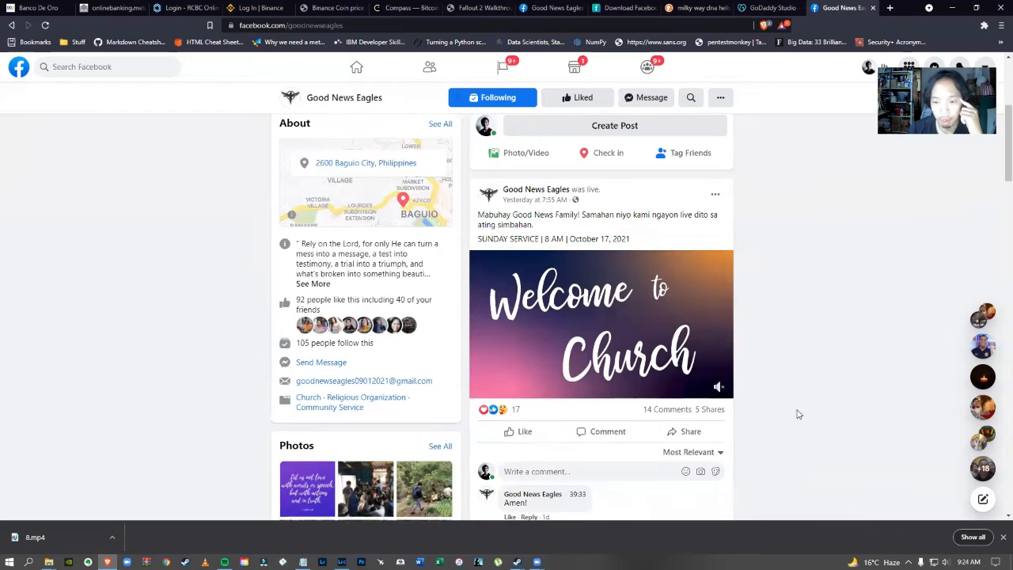
left_click(671, 437)
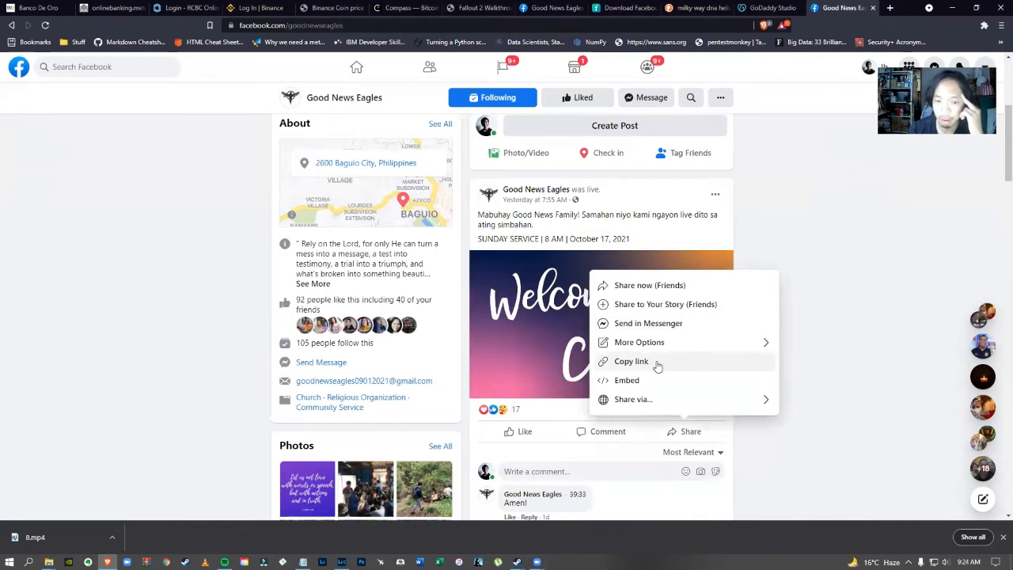
left_click(692, 367)
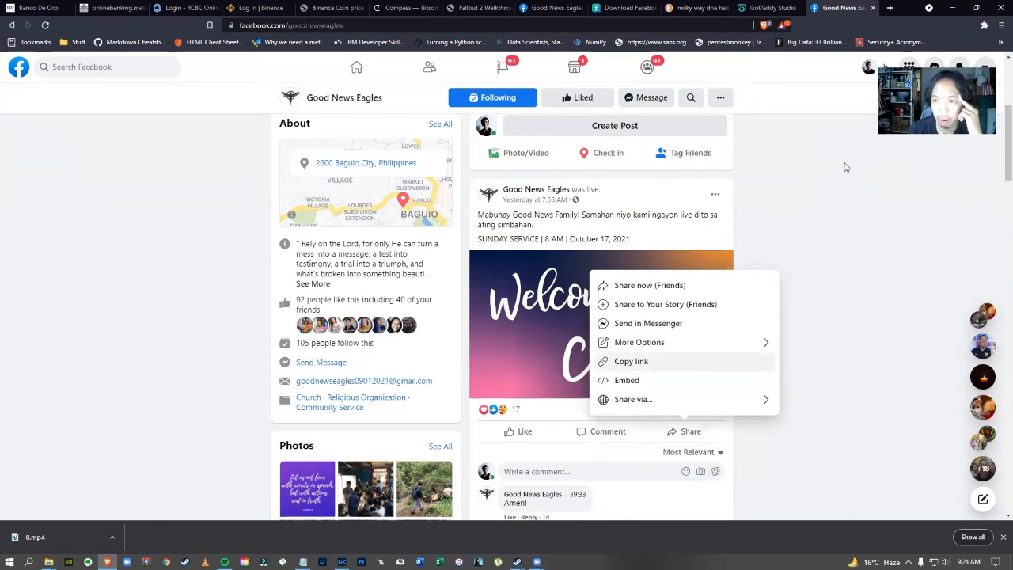
Open the fdown.net video downloader site in a new browser tab.
left_click(890, 8)
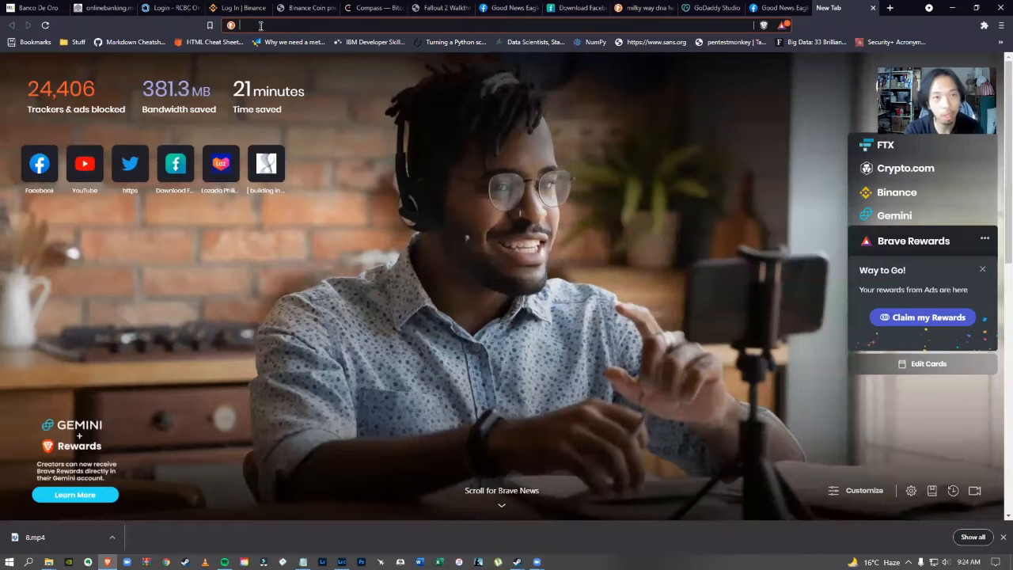
type("fd")
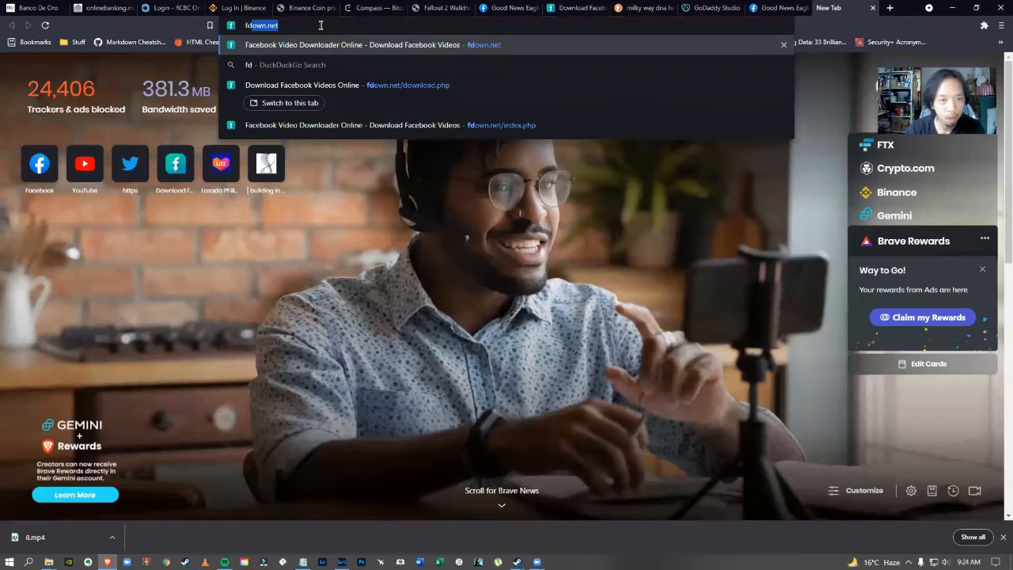
left_click(320, 25)
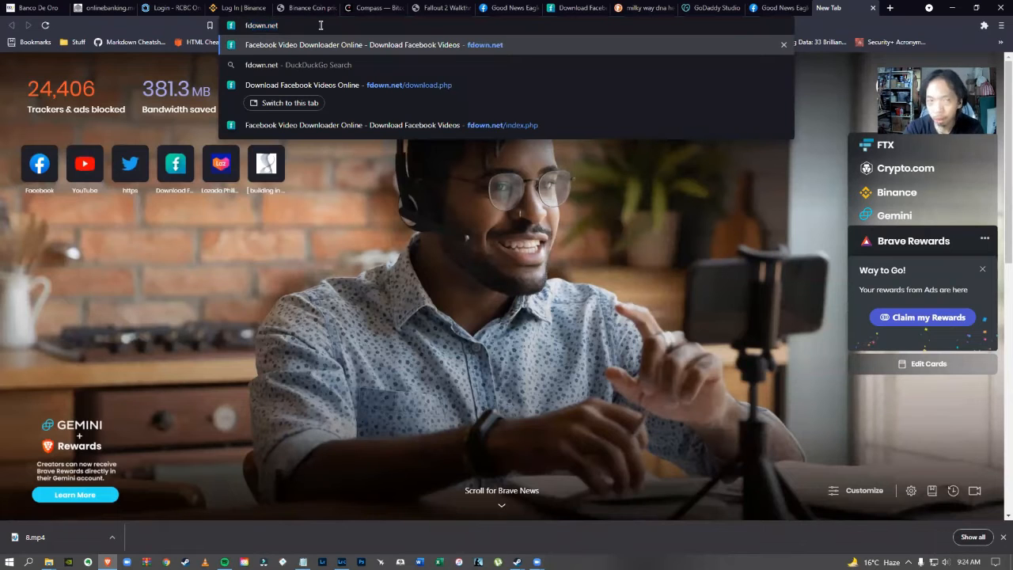
key("Return")
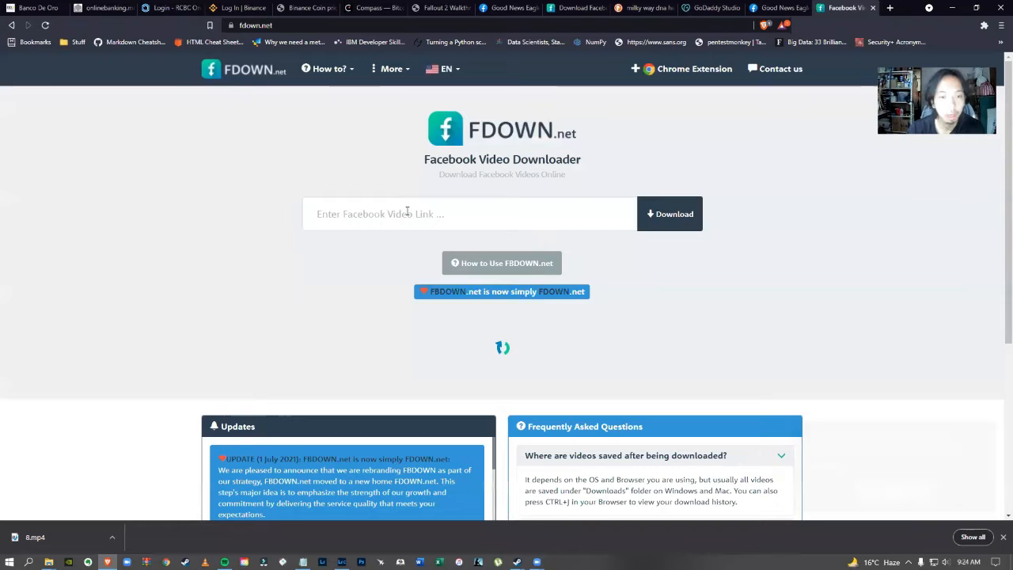
Paste the copied Facebook video link into the downloader and submit it for download.
left_click(405, 212)
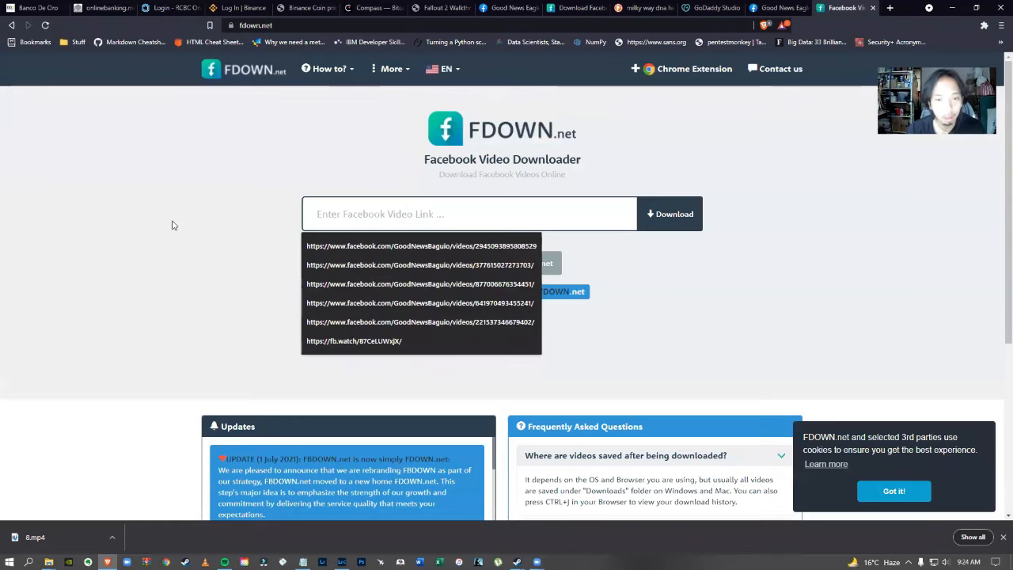
key("ctrl+v")
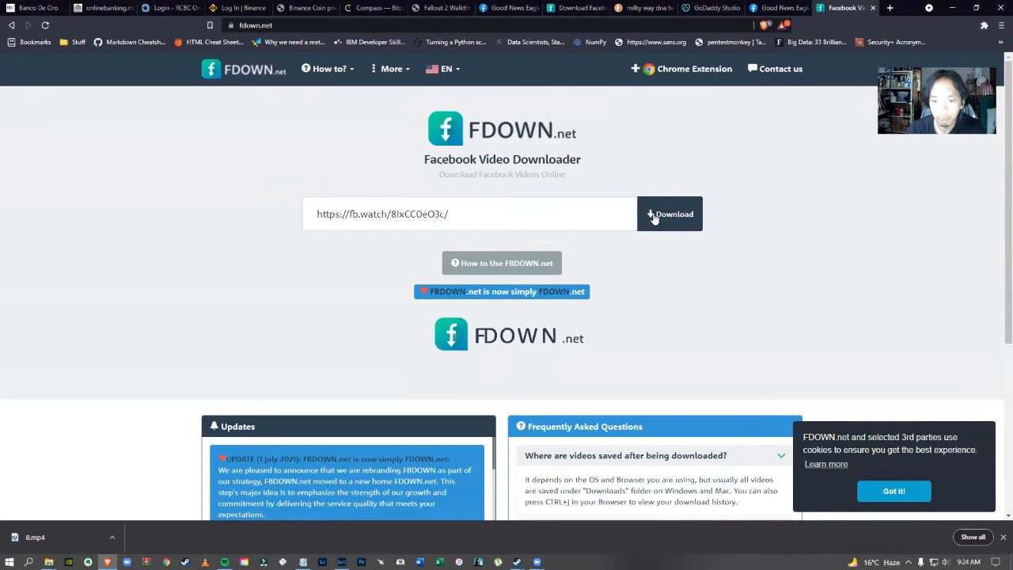
key("Return")
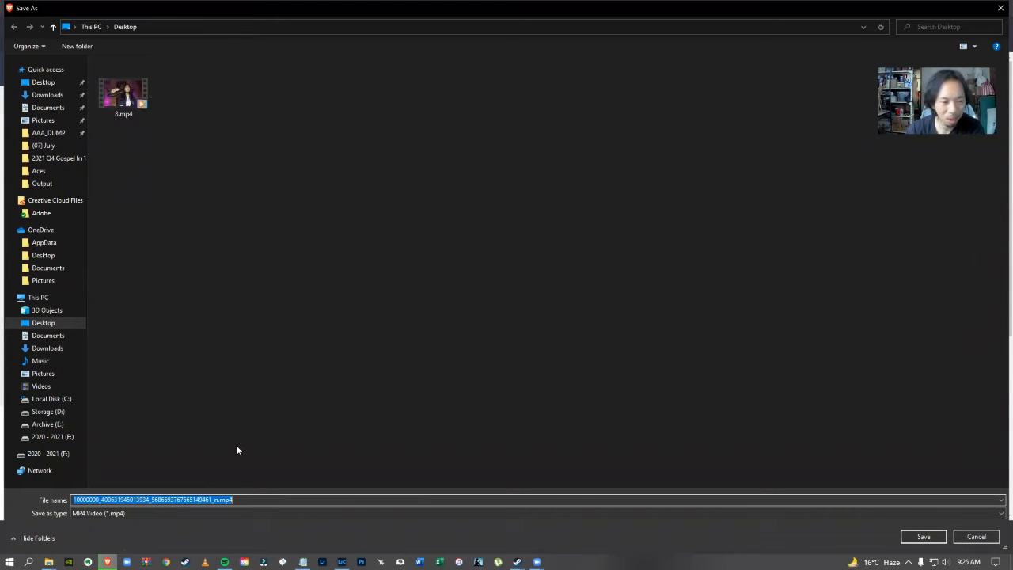
type("8")
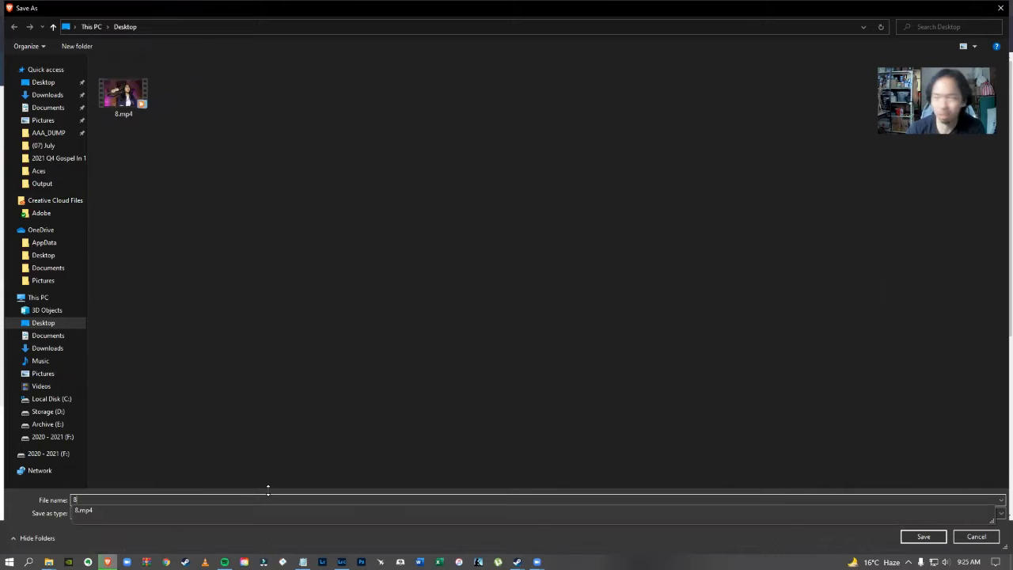
left_click(250, 258)
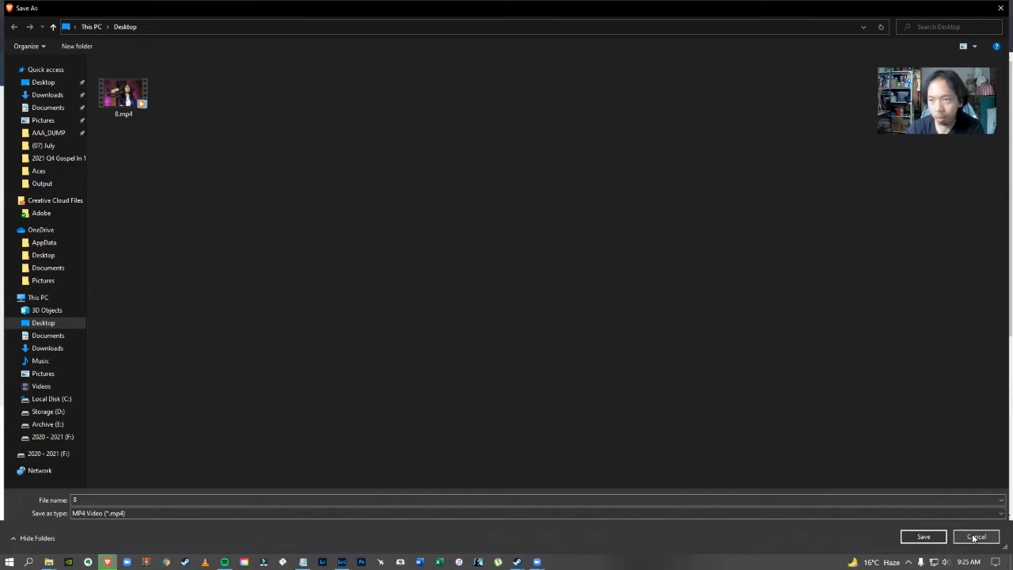
key("Return")
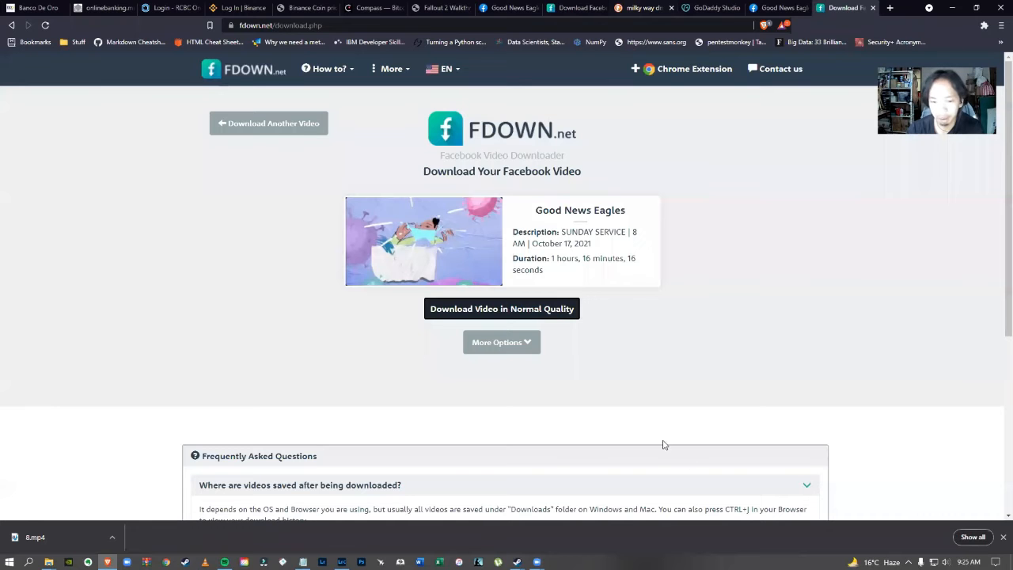
Show the desktop, open the 8.mp4 video in VLC media player and skim through it at two later points.
key("super+d")
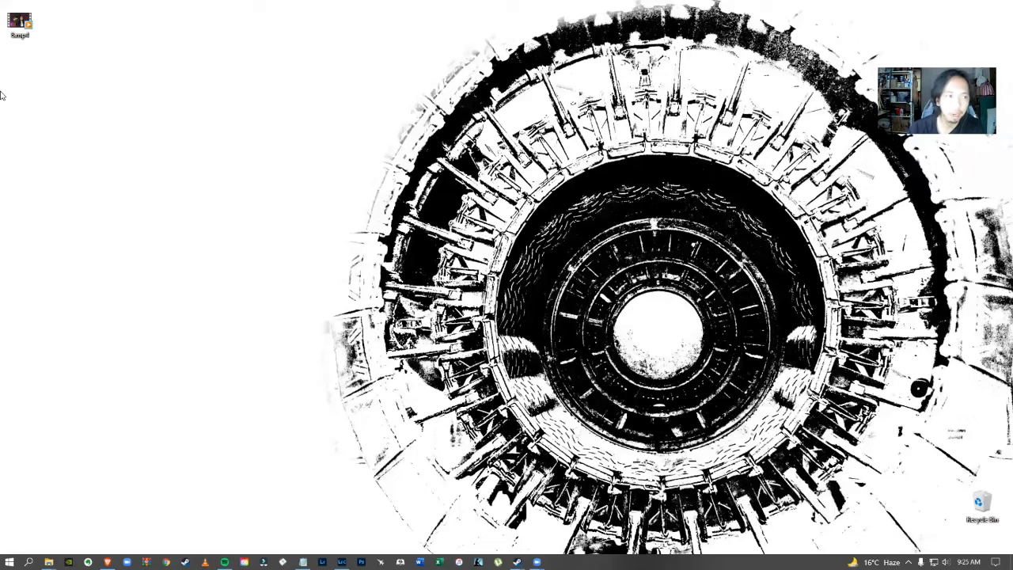
right_click(15, 30)
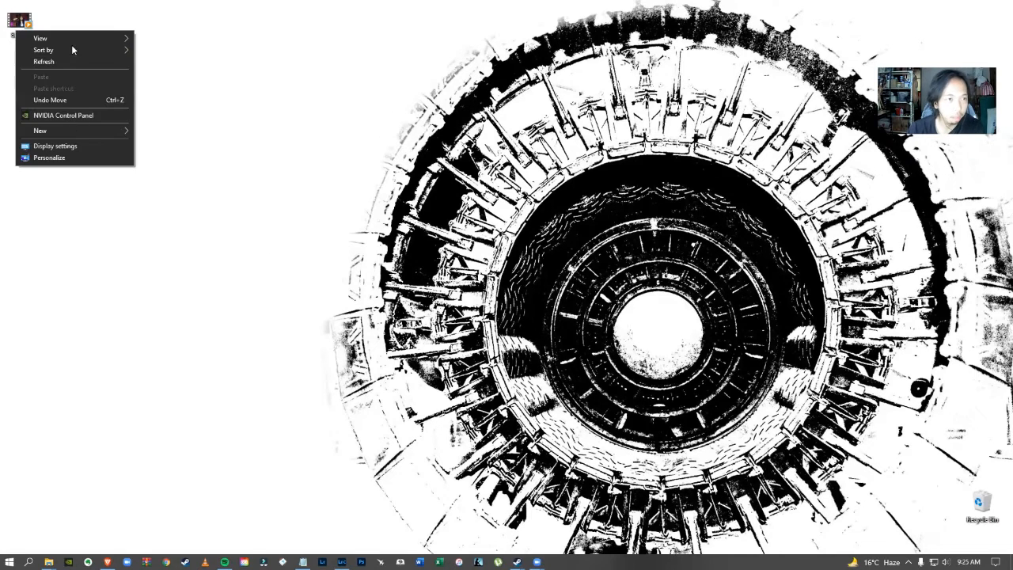
left_click(15, 19)
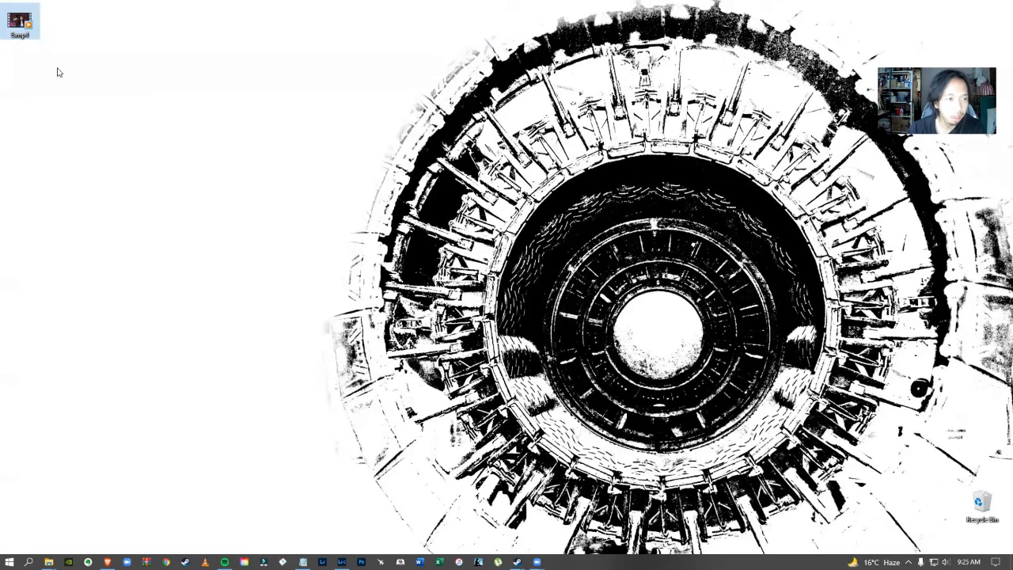
key("shift+F10")
left_click(190, 140)
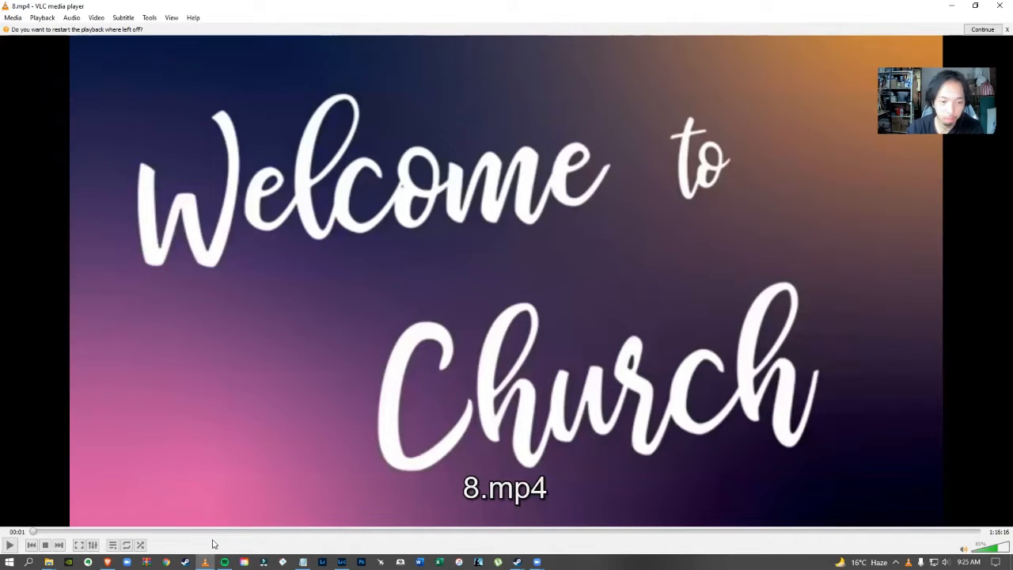
left_click(332, 532)
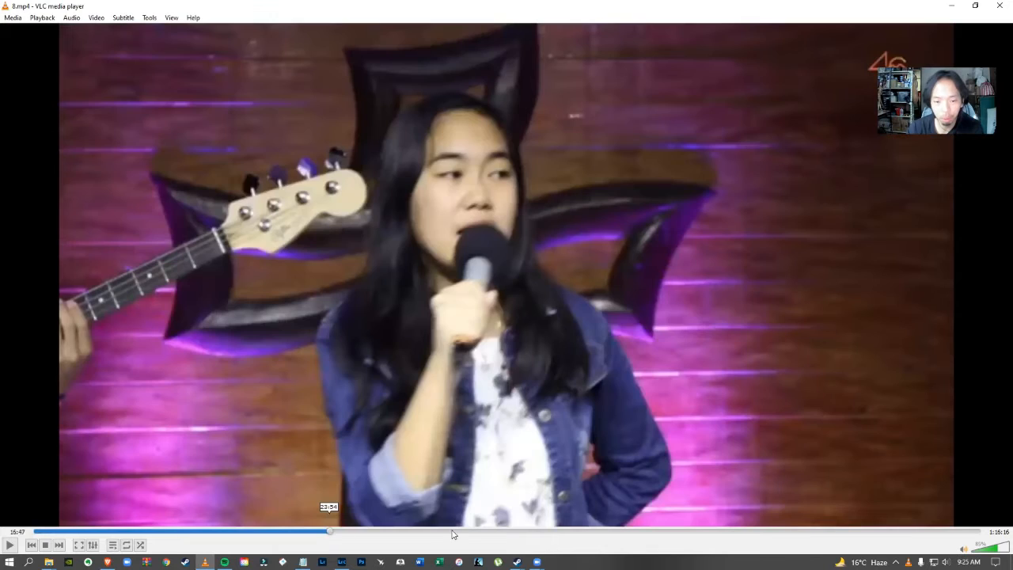
left_click(439, 533)
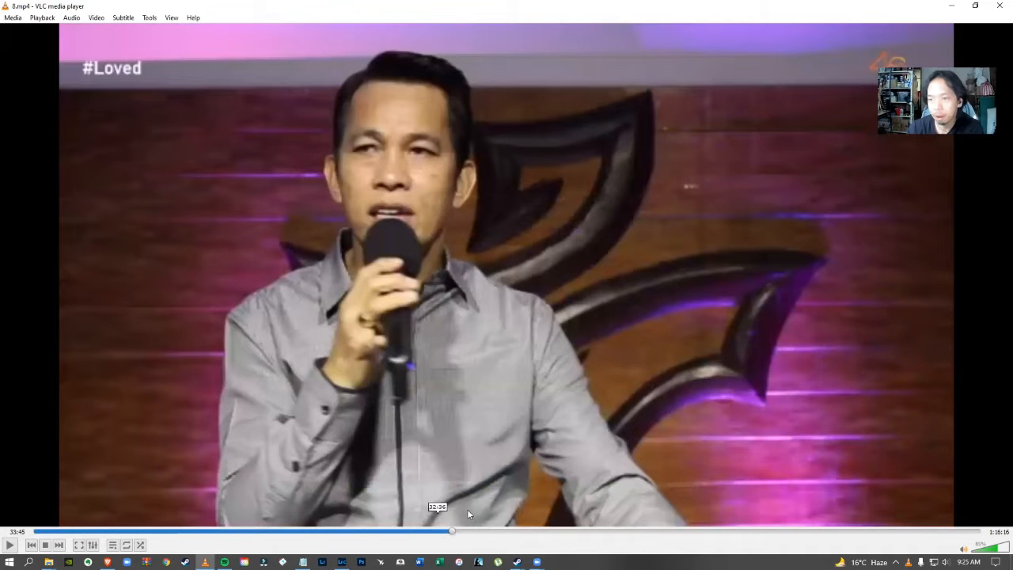
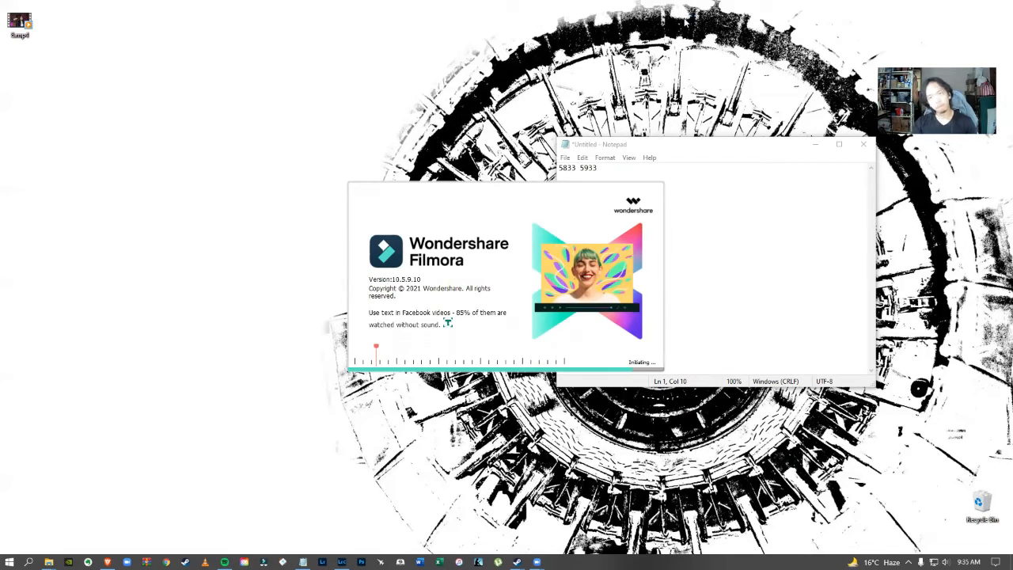
Start a new project in Wondershare Filmora and import 8.mp4 from the Desktop folder.
left_click(411, 203)
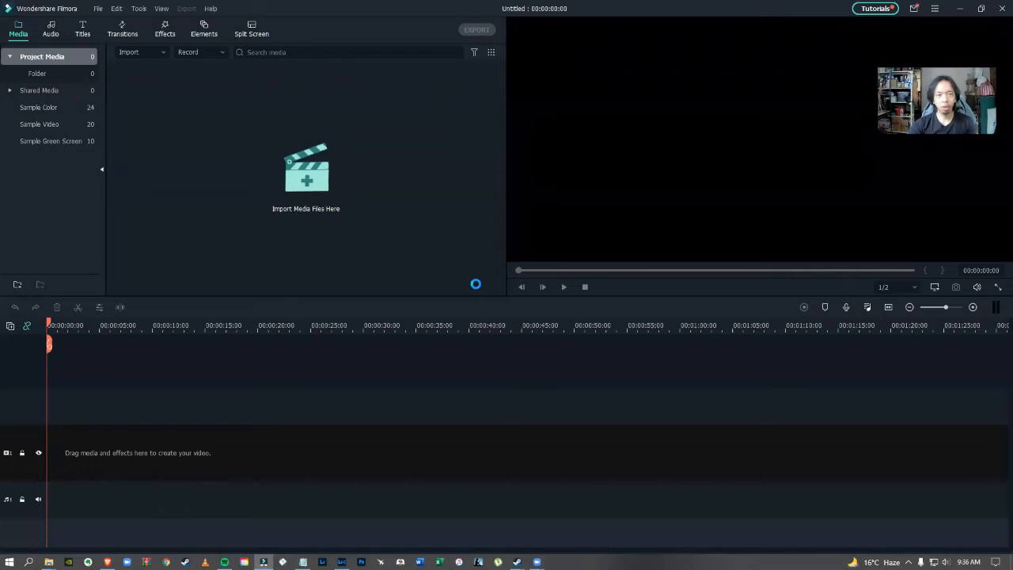
left_click(336, 66)
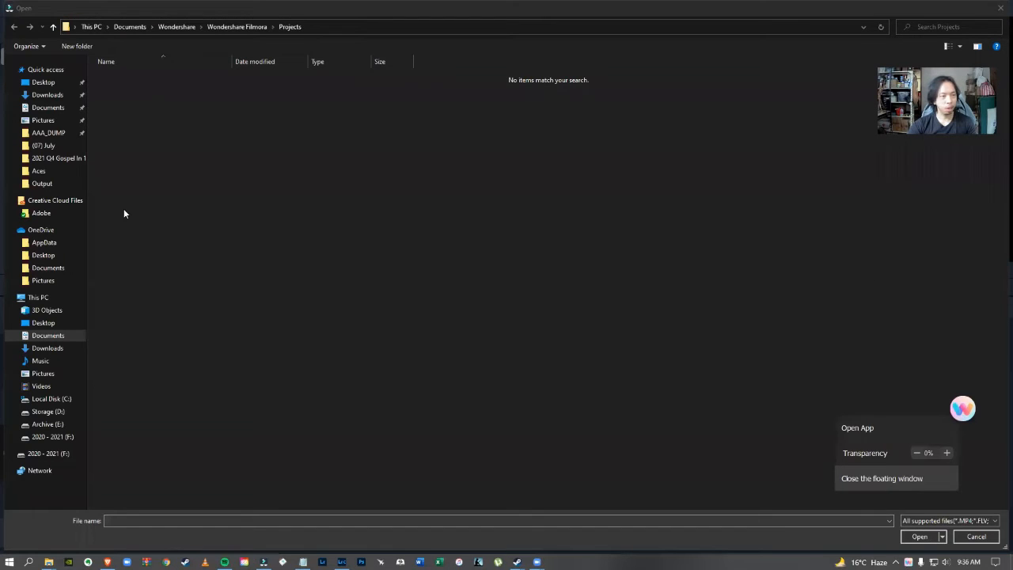
left_click(46, 324)
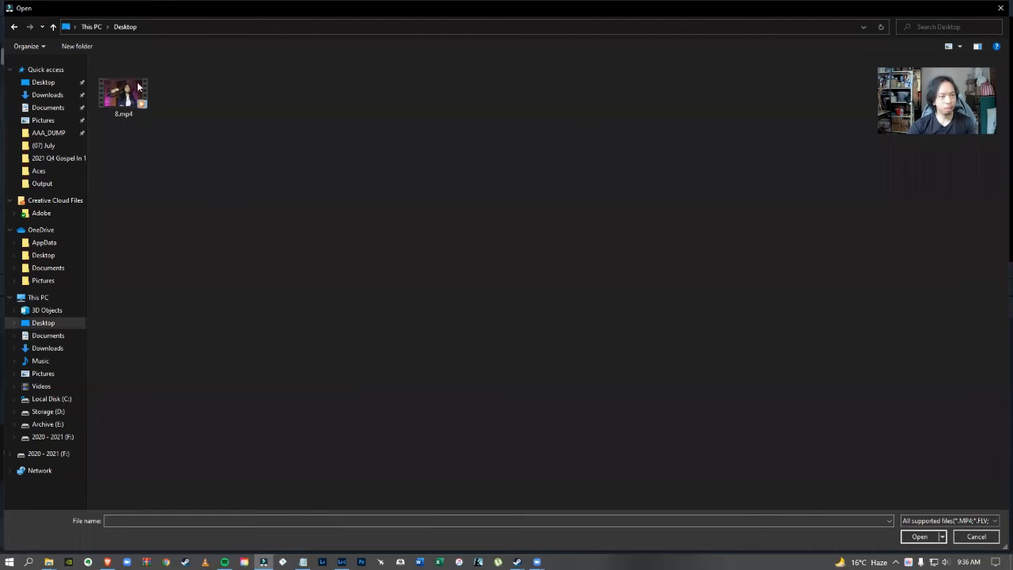
double_click(111, 97)
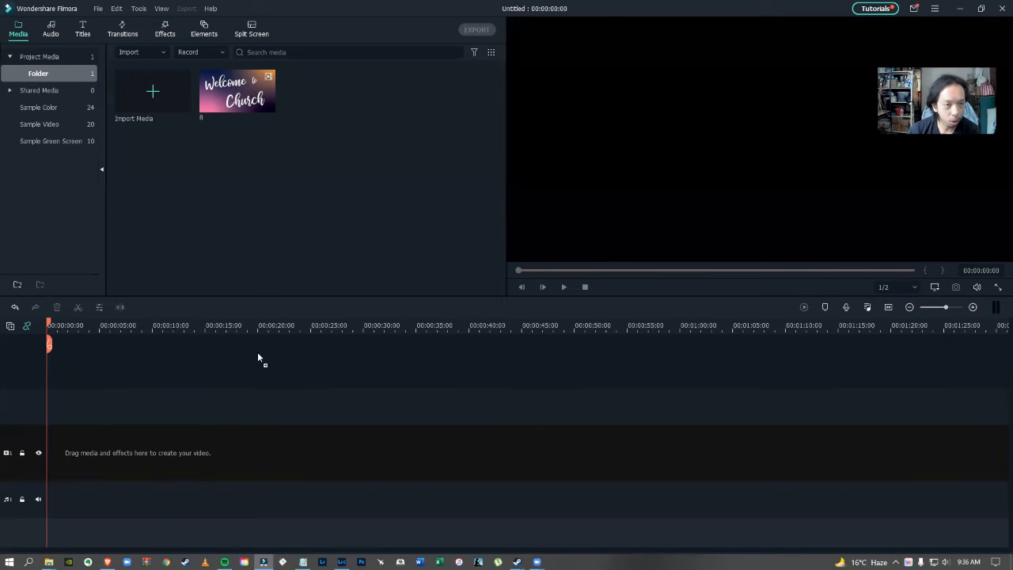
Place the imported clip 8 on the video track and match the project settings to the media at 640 x 360 30fps.
left_click_drag(257, 353, 394, 275)
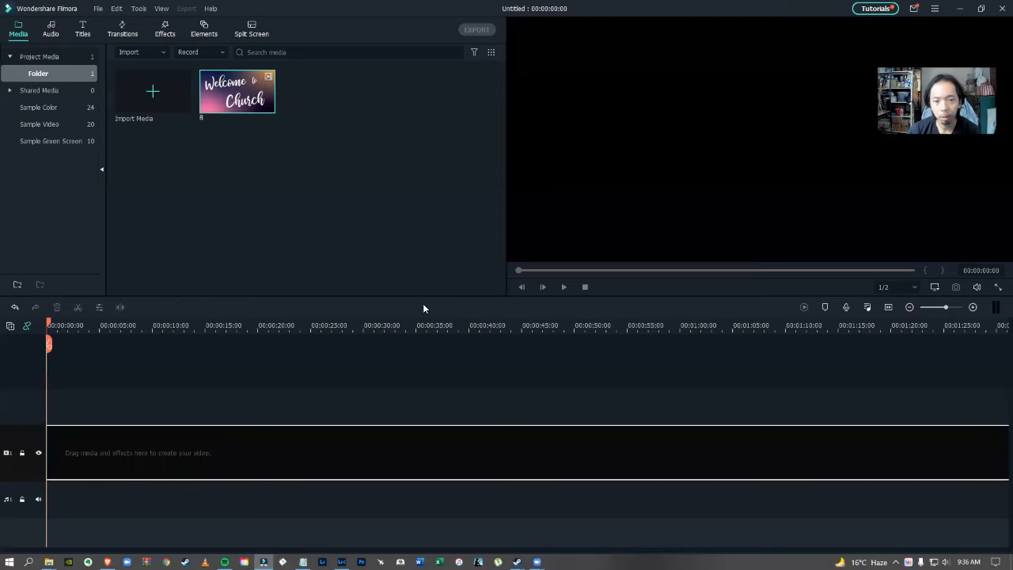
left_click_drag(424, 306, 426, 305)
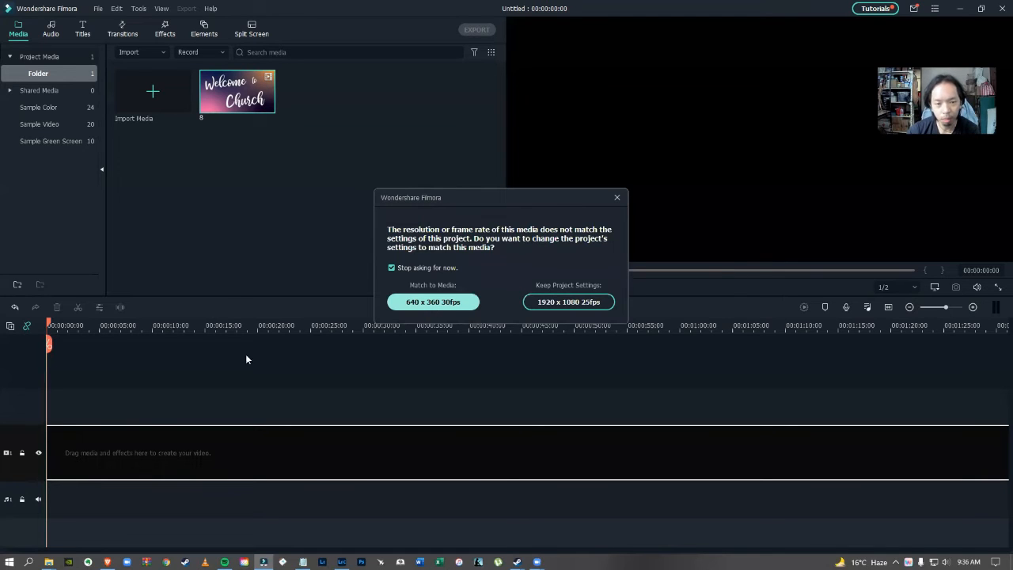
left_click(432, 301)
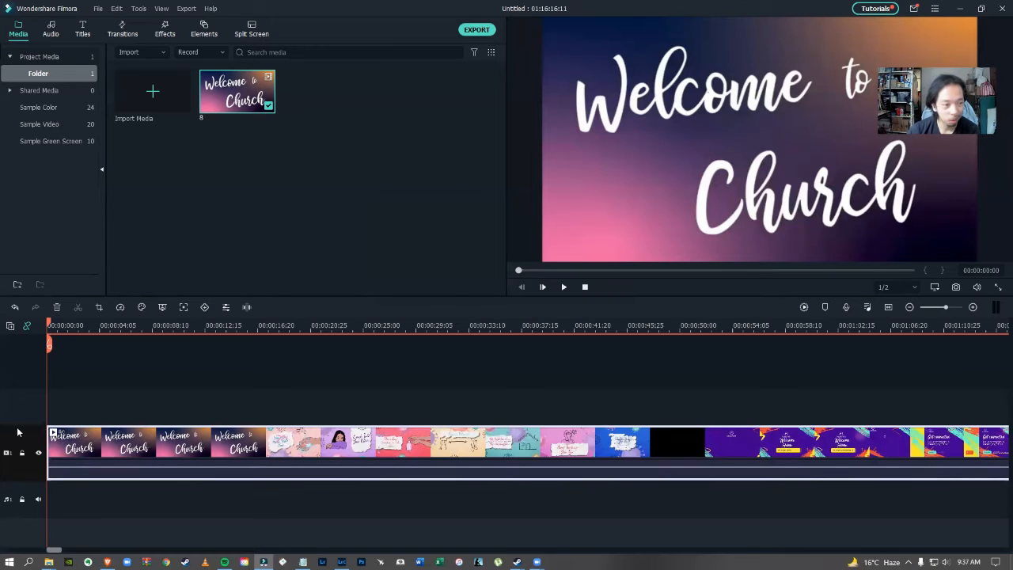
Increase the height of the video track, check the times noted in Notepad, and return to Filmora.
left_click(31, 391)
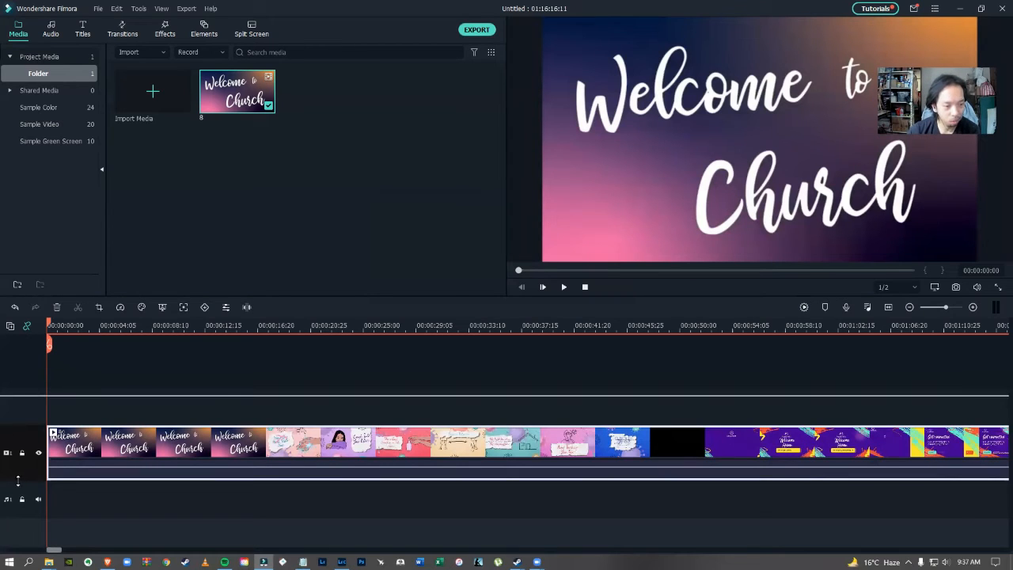
left_click_drag(18, 480, 10, 531)
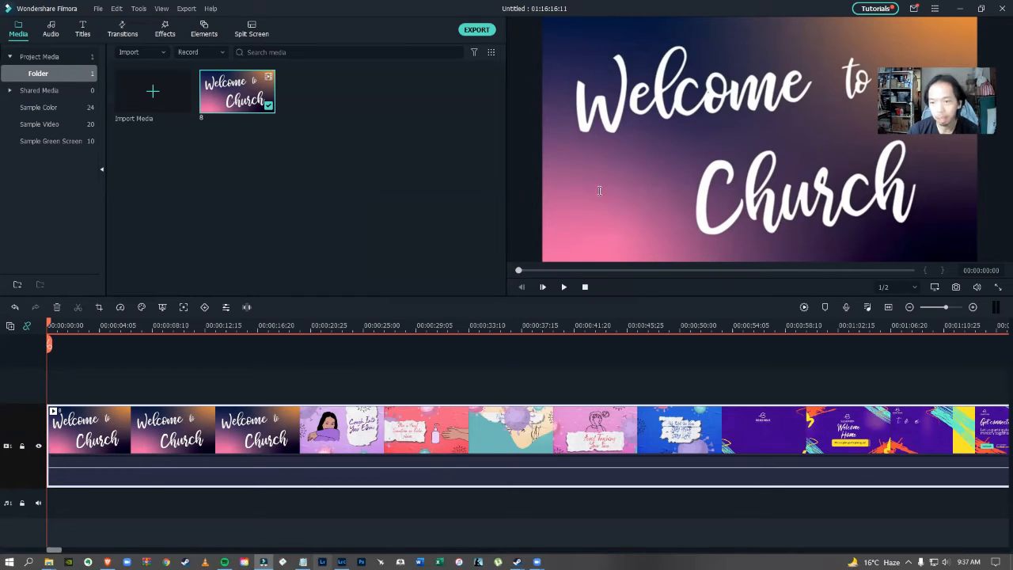
key("alt+Tab")
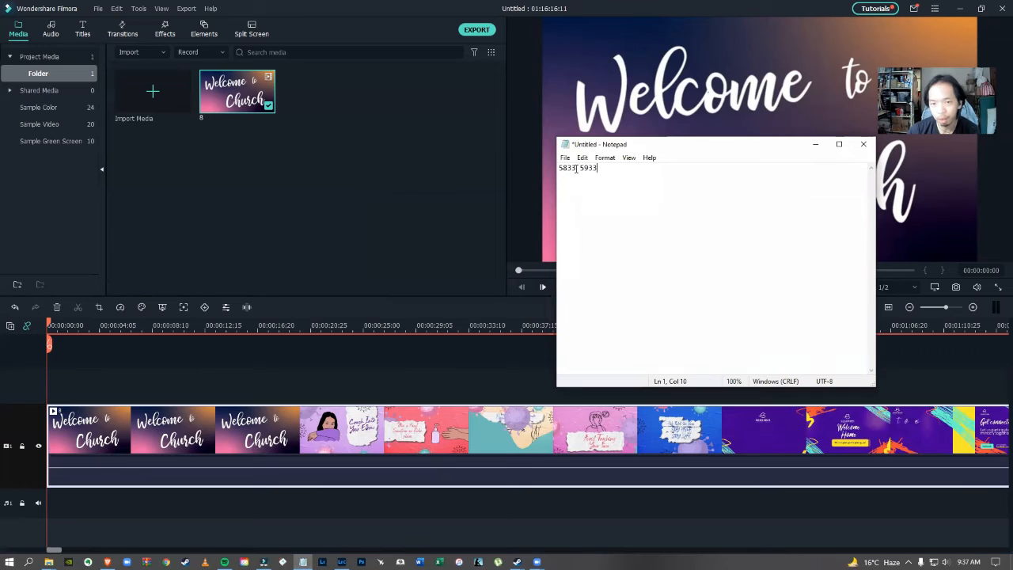
left_click(405, 190)
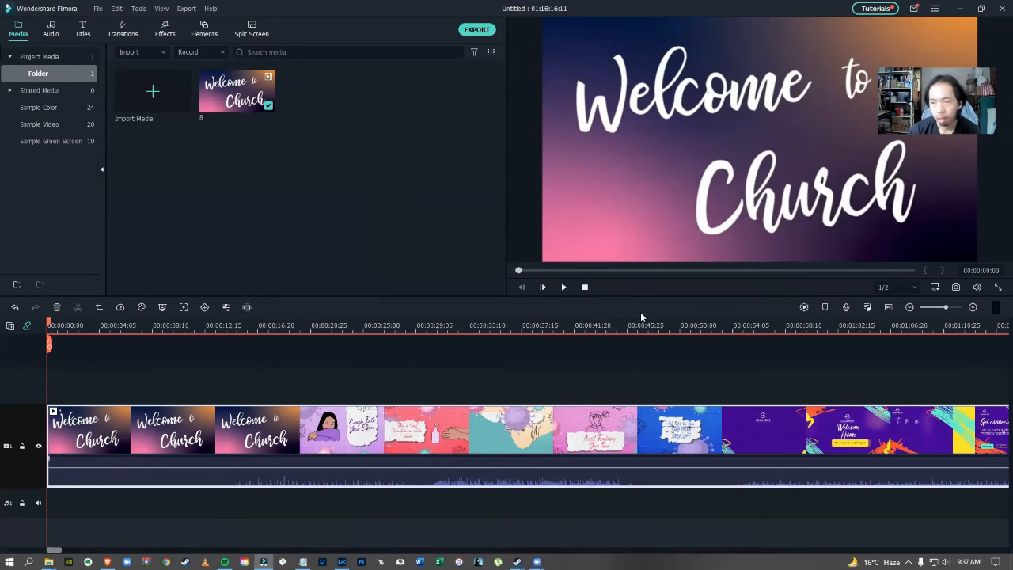
Position the playhead at 00:58:33:17 in clip 8, near the start of the section to keep.
left_click(815, 271)
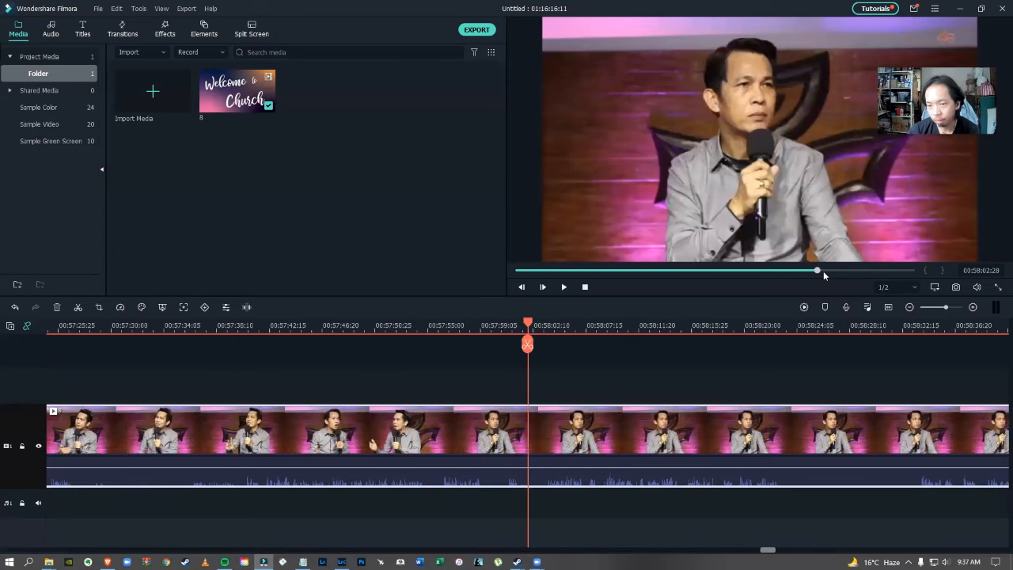
left_click(824, 271)
left_click(829, 271)
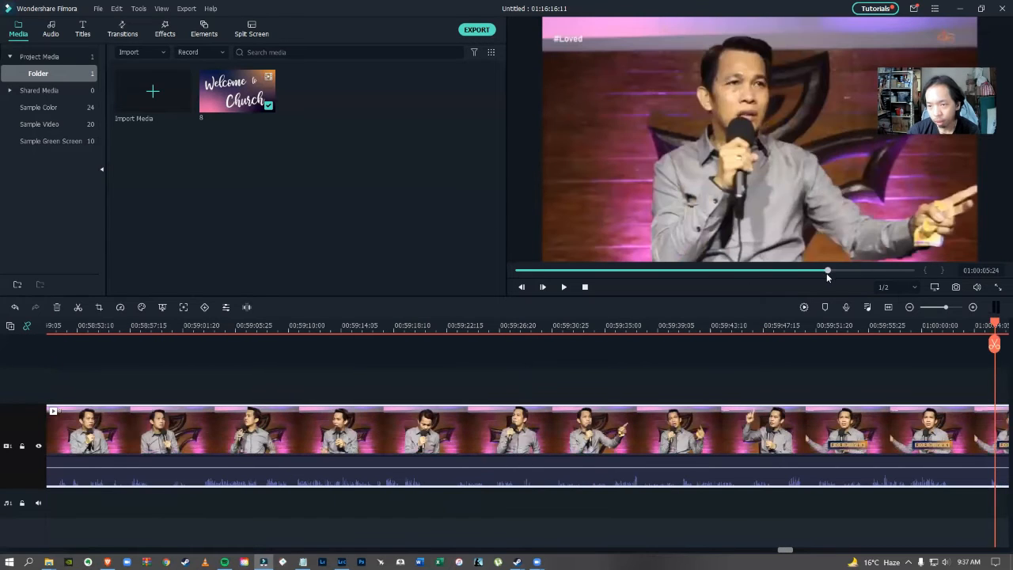
left_click(824, 272)
left_click(823, 273)
left_click(821, 273)
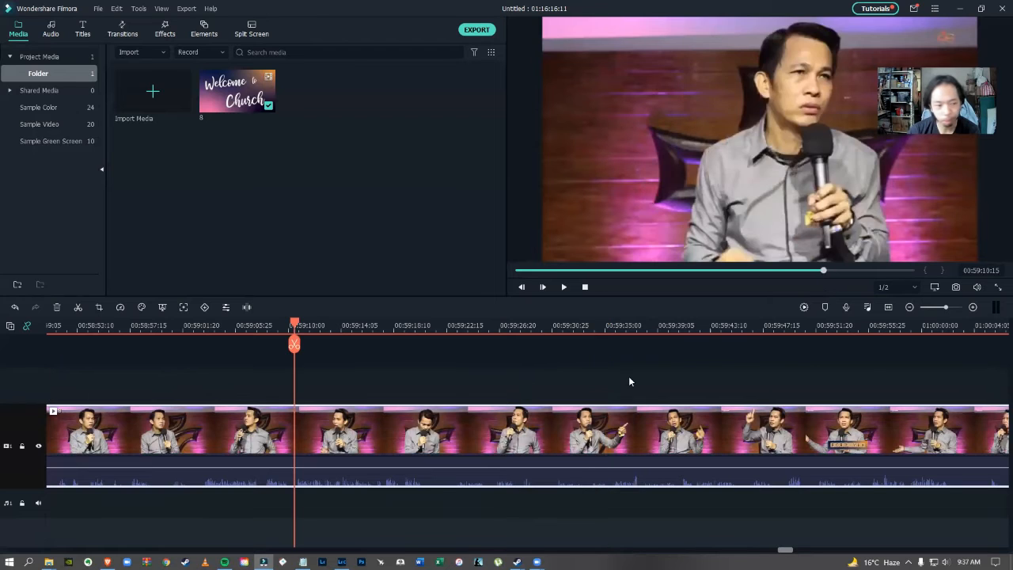
left_click_drag(7, 332, 108, 336)
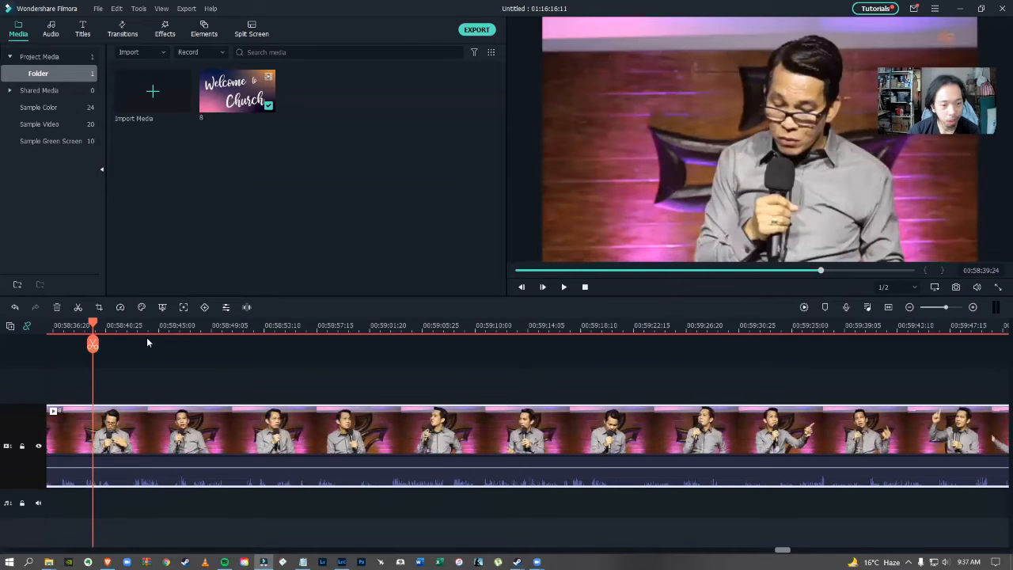
left_click(497, 383)
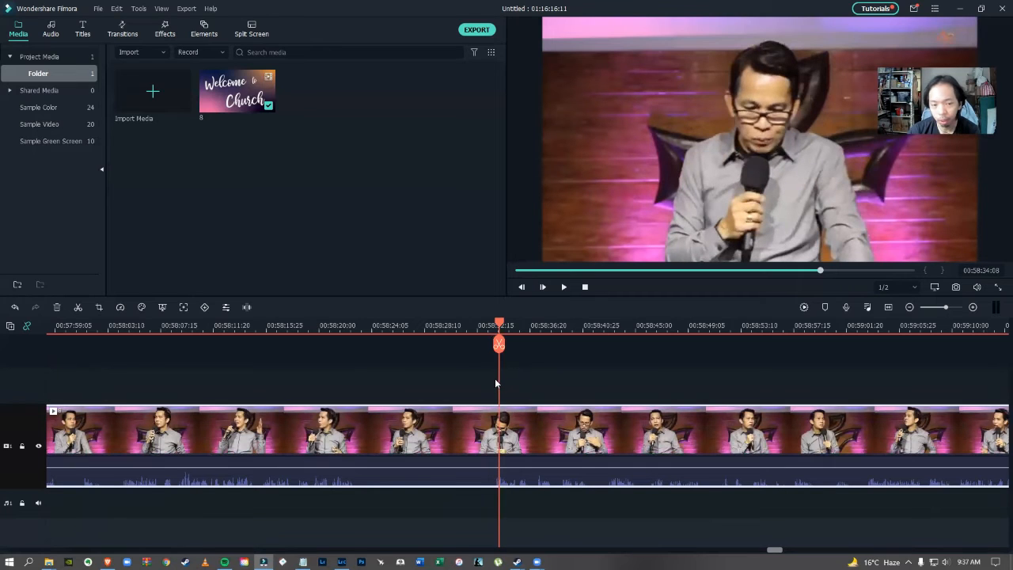
left_click(496, 379)
left_click(480, 380)
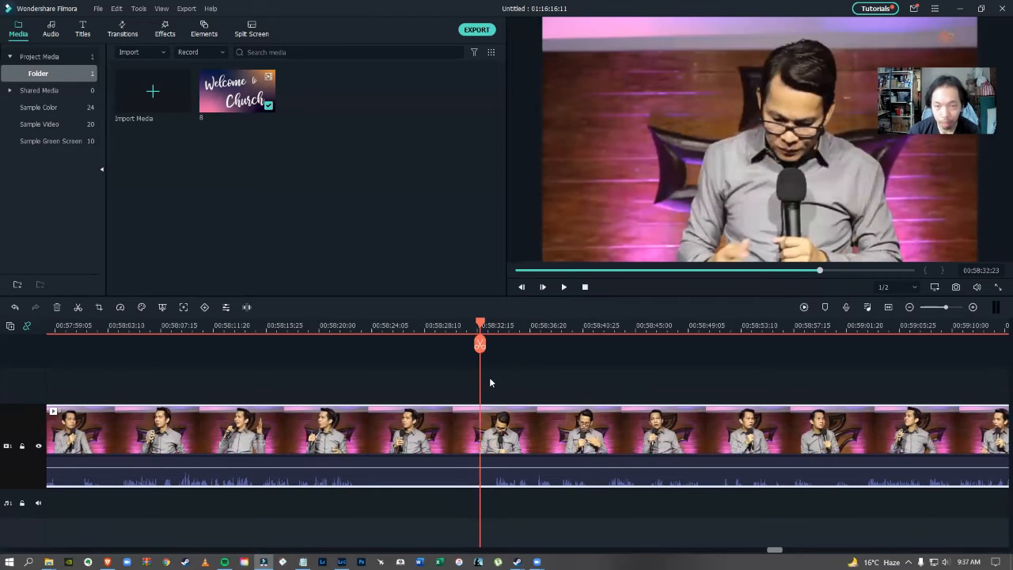
left_click(489, 379)
key("Right")
key("Right")
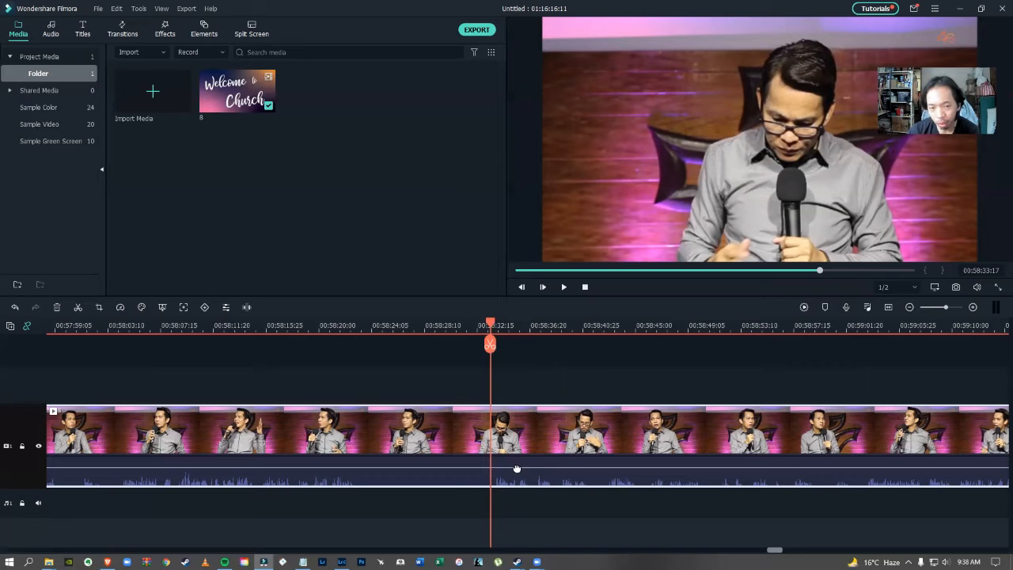
Raise the clip's volume slightly on the timeline and split the clip at 00:58:33:26.
mouse_move(517, 469)
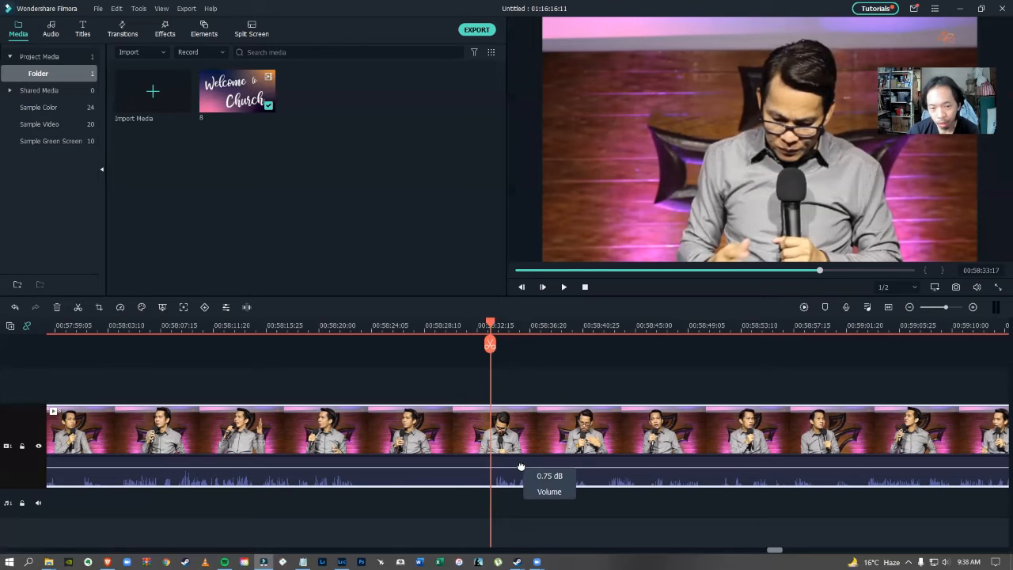
left_click_drag(521, 468, 585, 469)
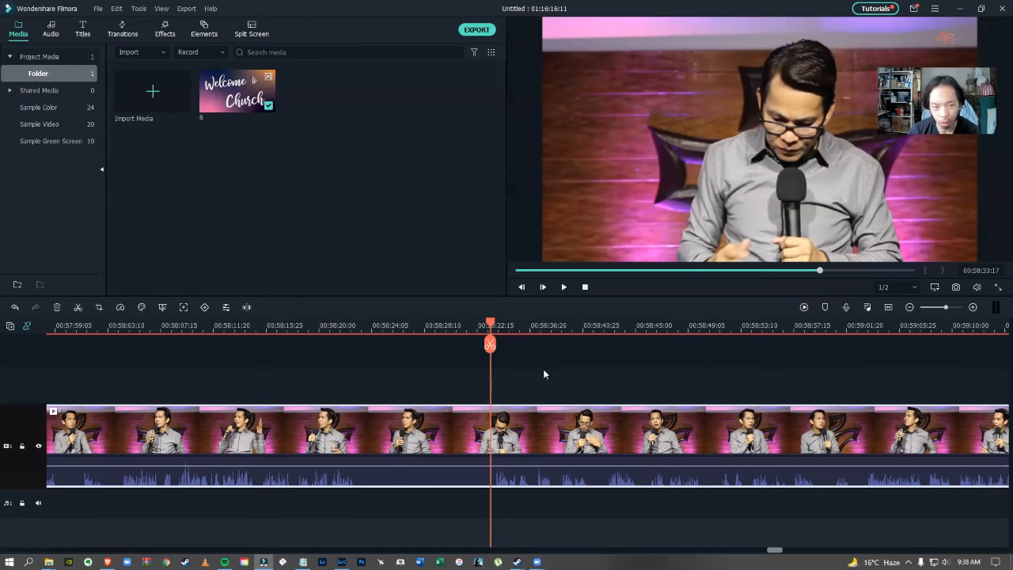
left_click(492, 327)
left_click(493, 327)
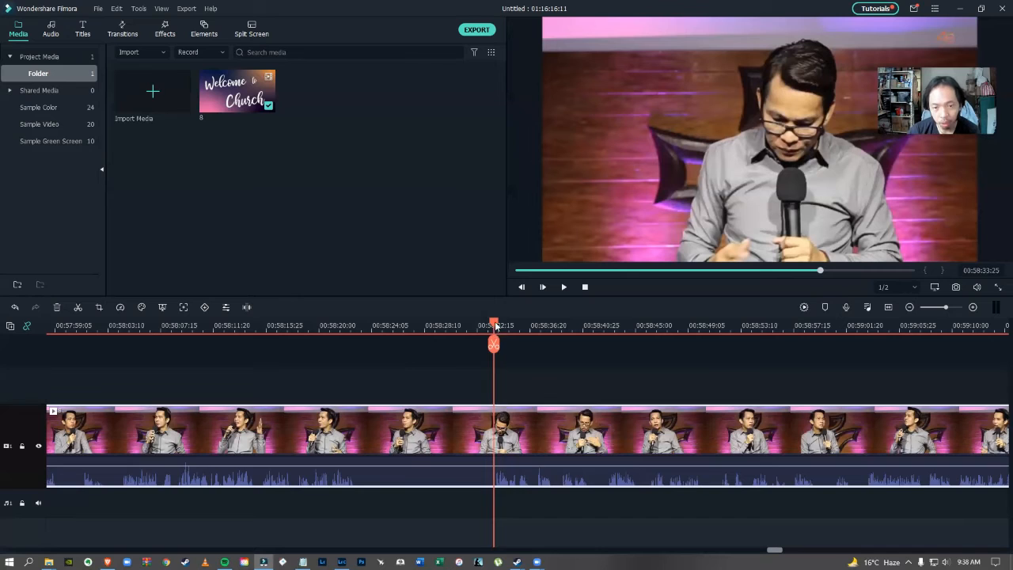
left_click(494, 326)
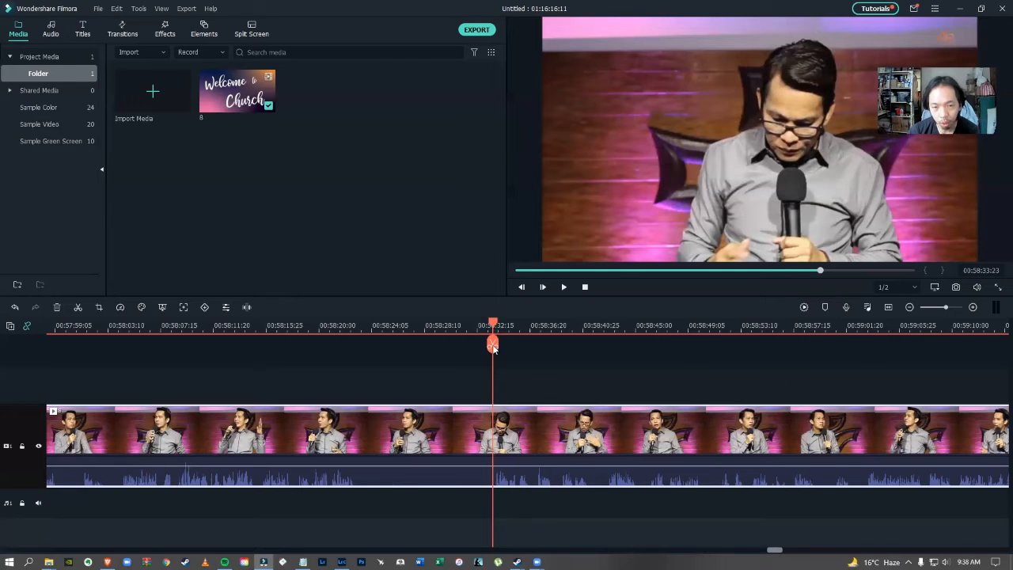
left_click_drag(492, 343, 495, 345)
key("Right")
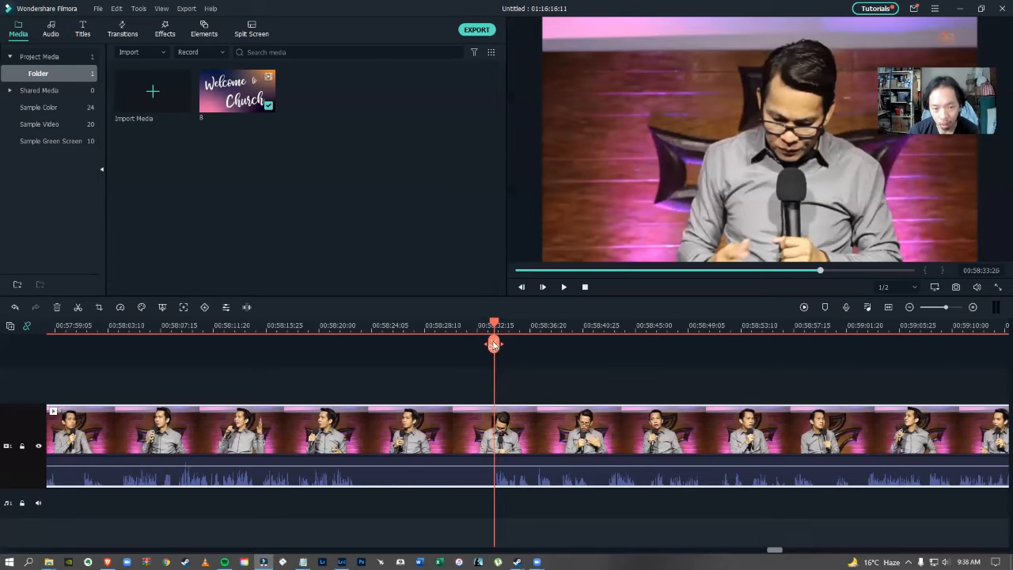
left_click(493, 342)
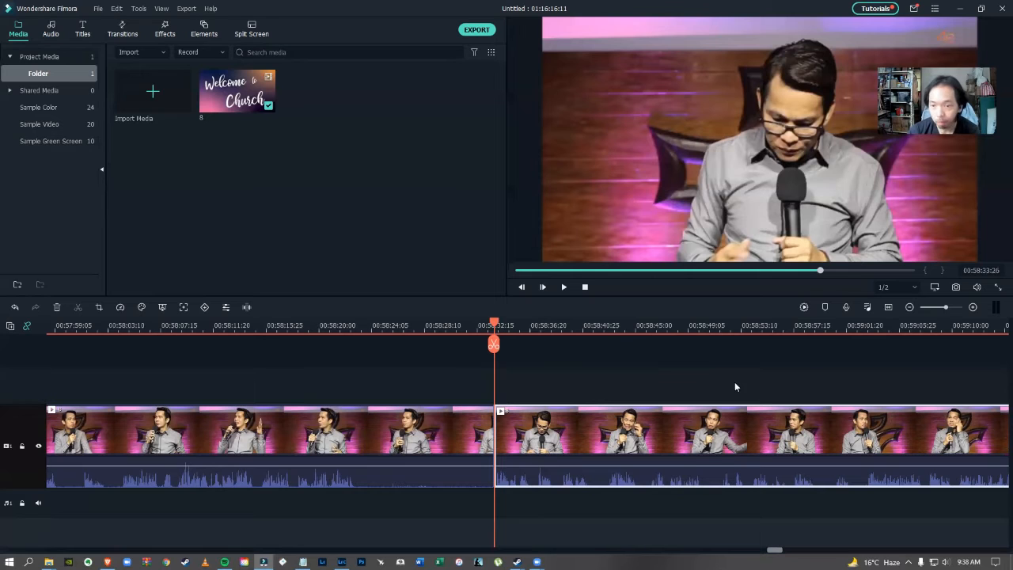
Find the end of the wanted section and split the clip there at 00:59:33:10.
left_click(706, 388)
left_click(849, 431)
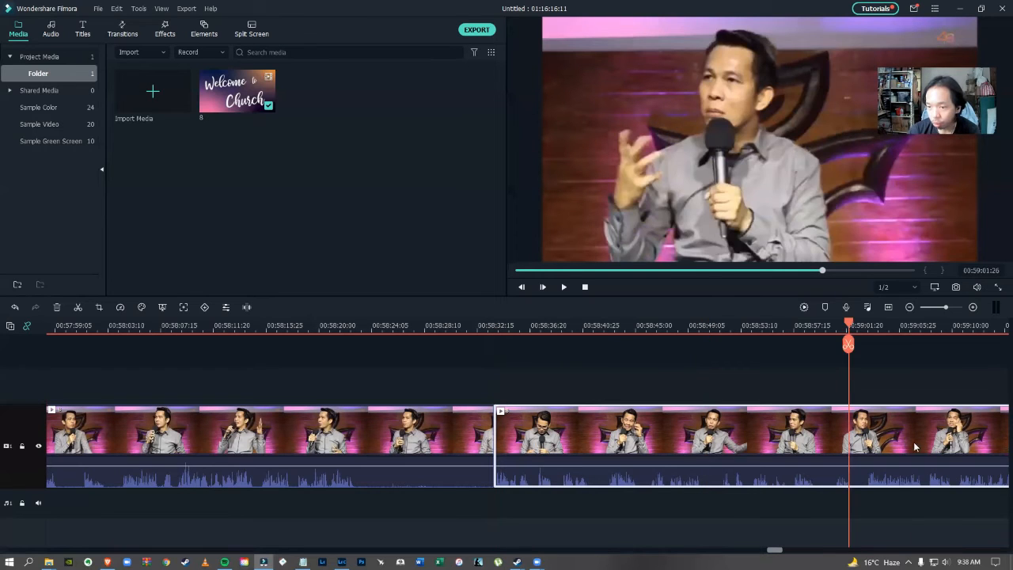
left_click(905, 443)
scroll(955, 470, "right", 2)
left_click(954, 470)
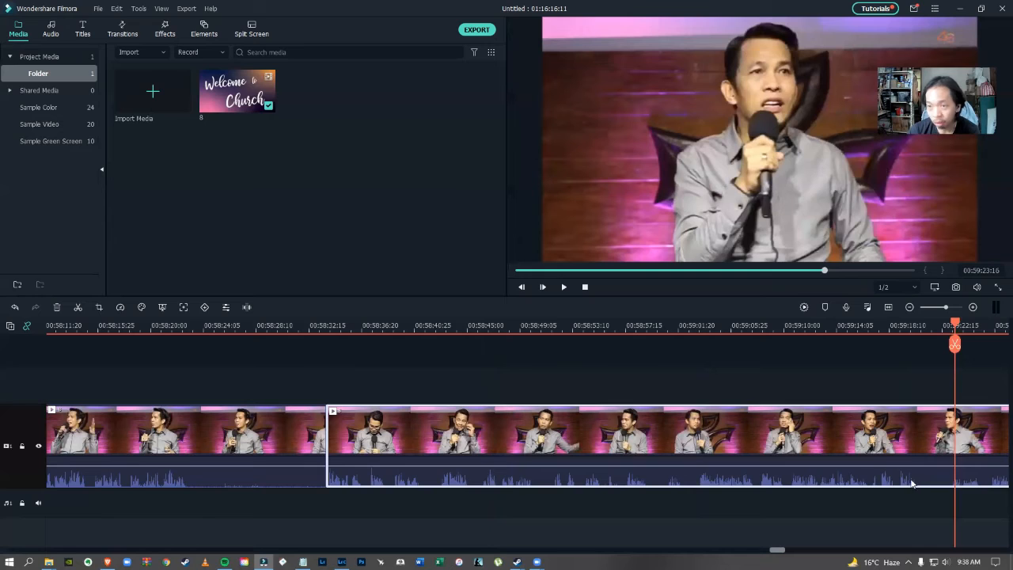
left_click(912, 482)
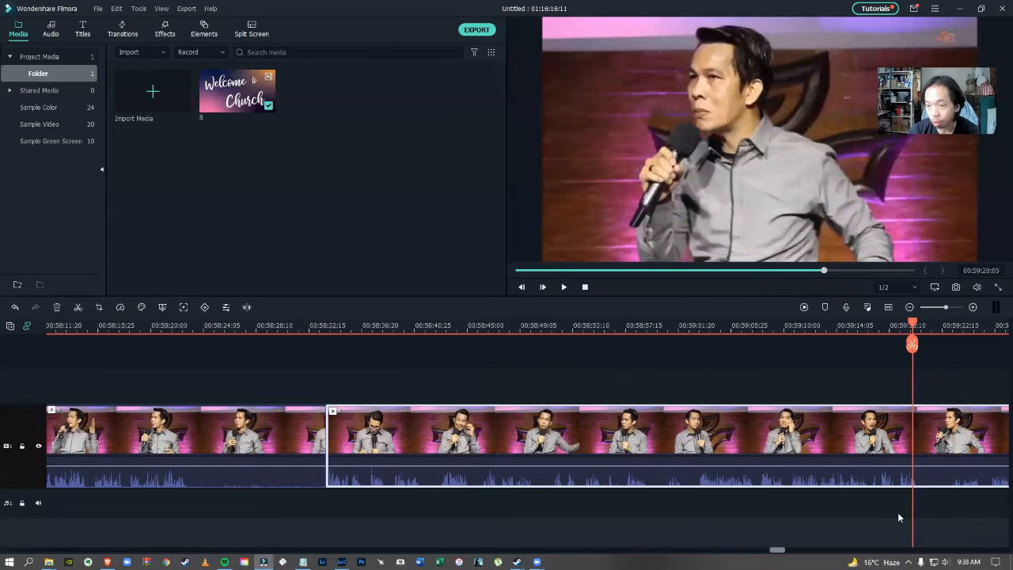
scroll(897, 512, "right", 1)
left_click(897, 512)
left_click(902, 515)
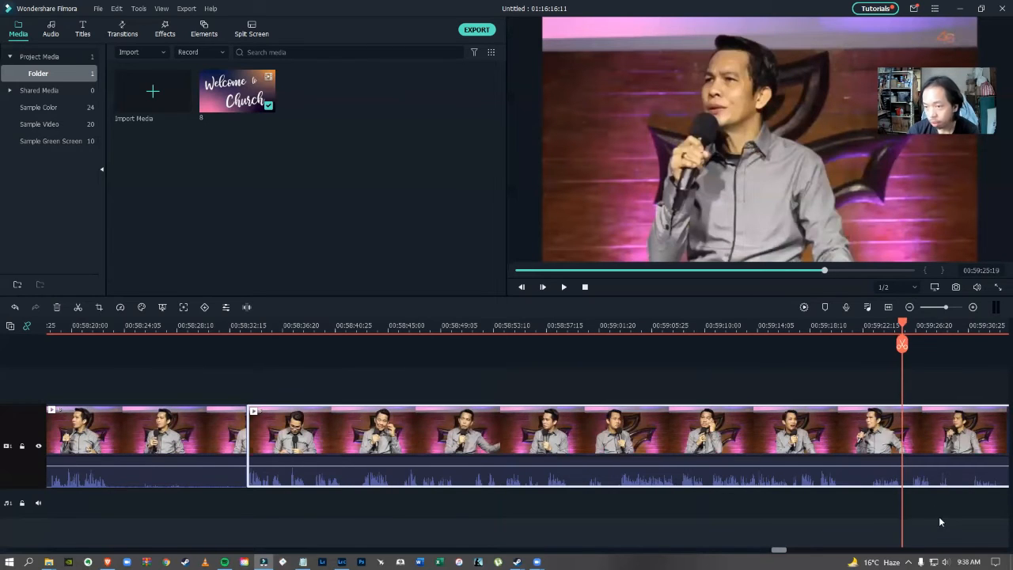
left_click(939, 515)
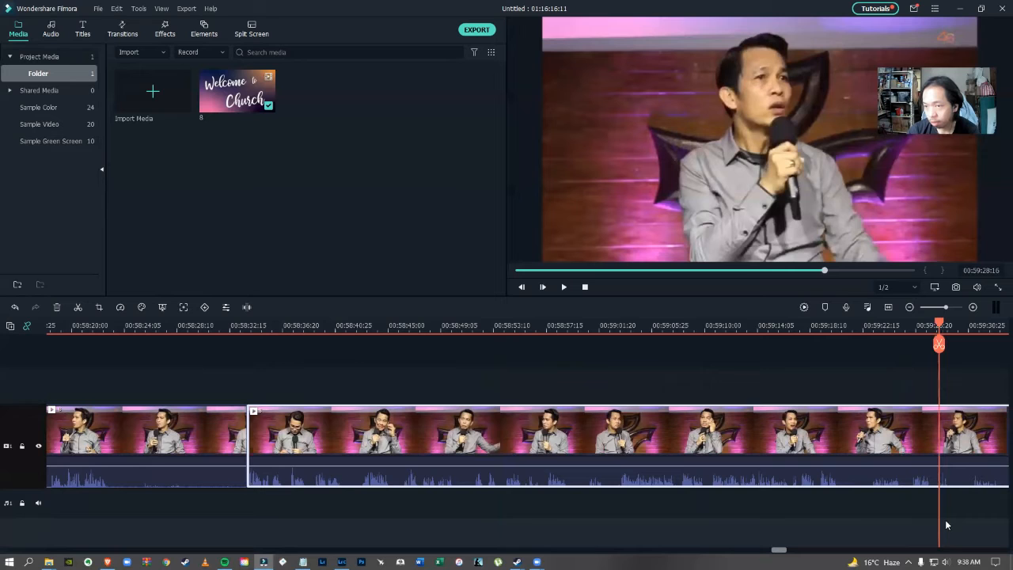
scroll(997, 525, "right", 1)
left_click(997, 526)
scroll(867, 519, "right", 1)
left_click(867, 520)
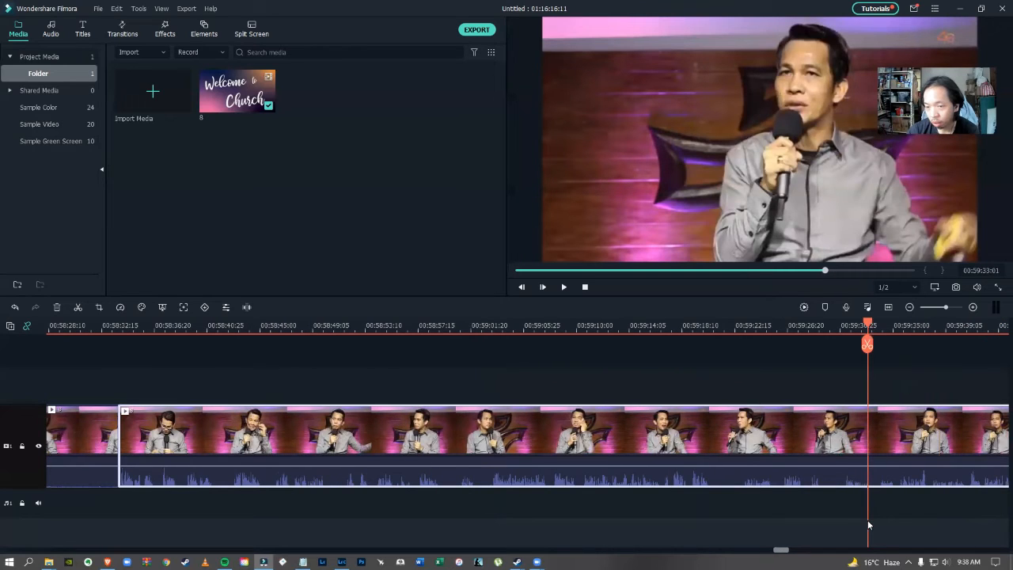
left_click(870, 519)
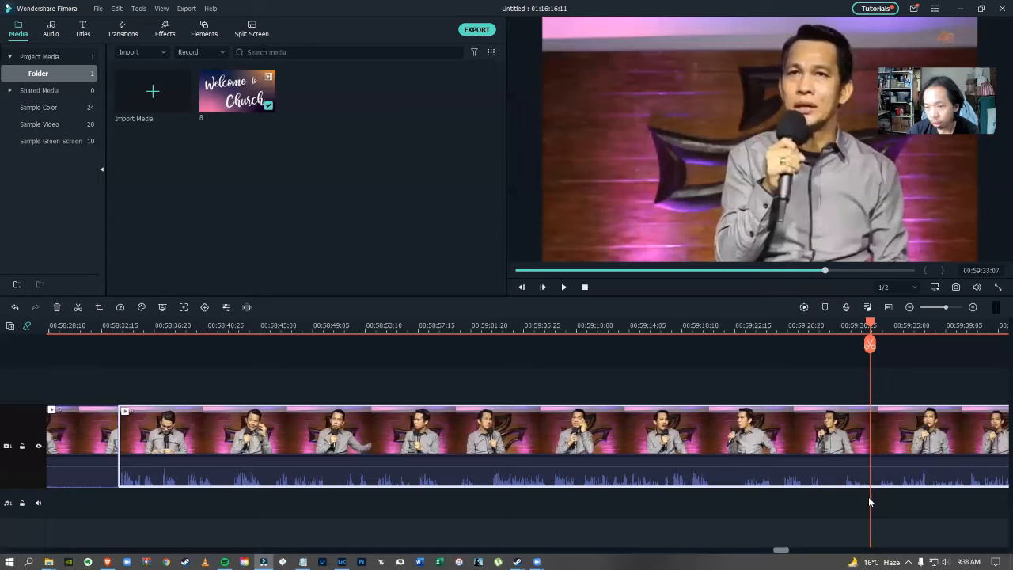
left_click(872, 326)
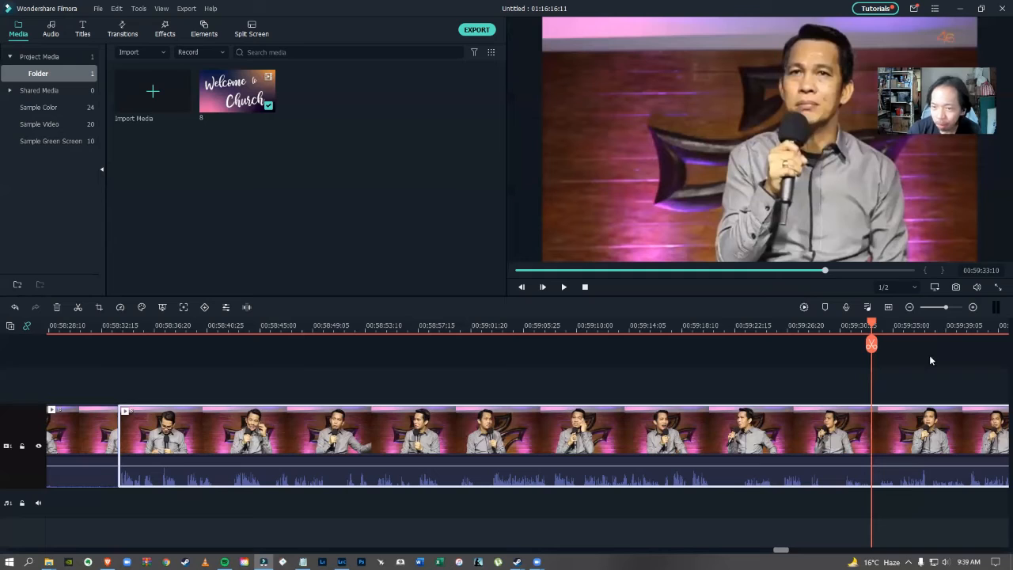
left_click(871, 345)
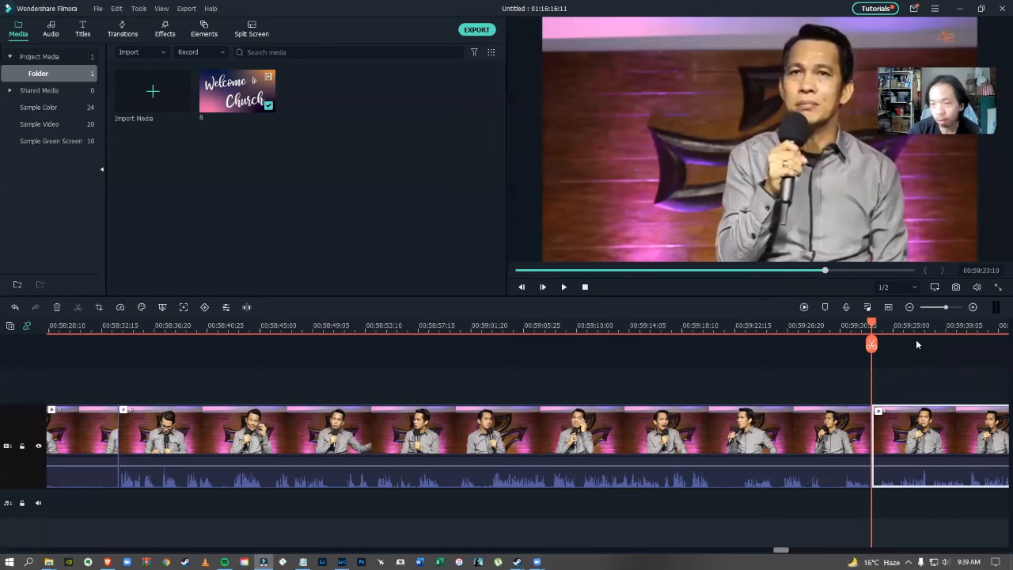
Delete the segments after and before the wanted section and close the empty gap at the start of the track.
key("Delete")
left_click(79, 431)
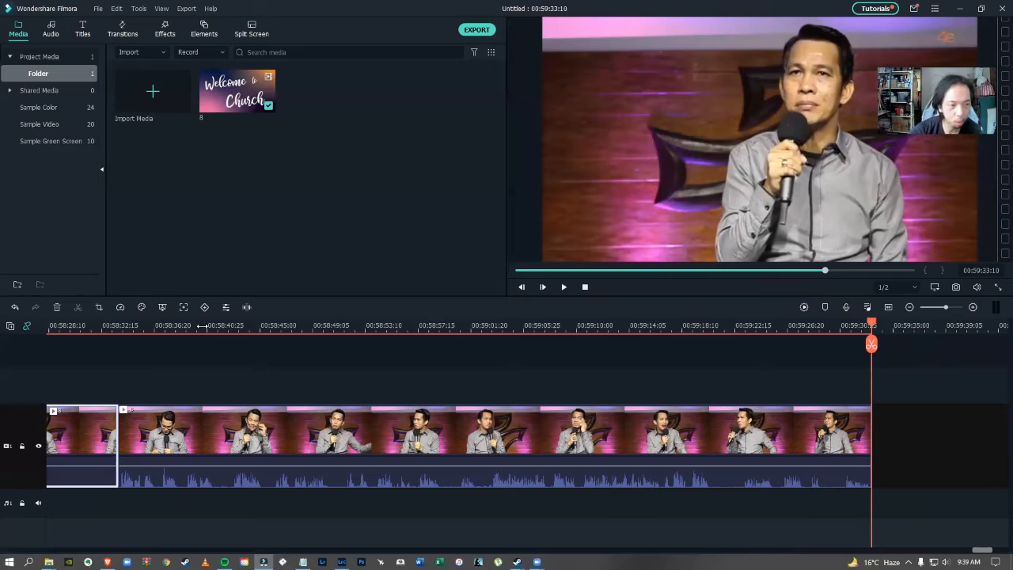
key("Delete")
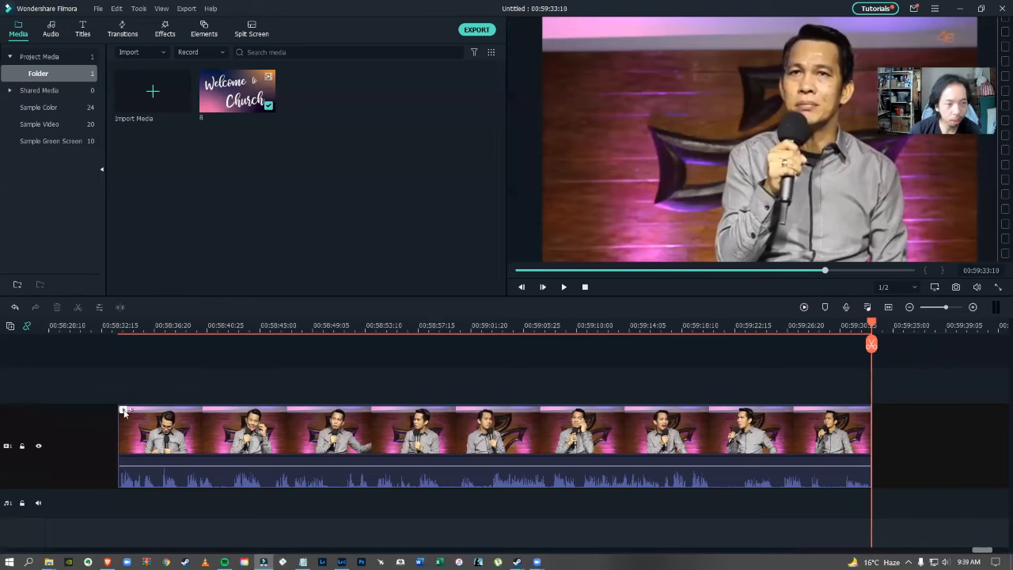
left_click(147, 453)
key("Delete")
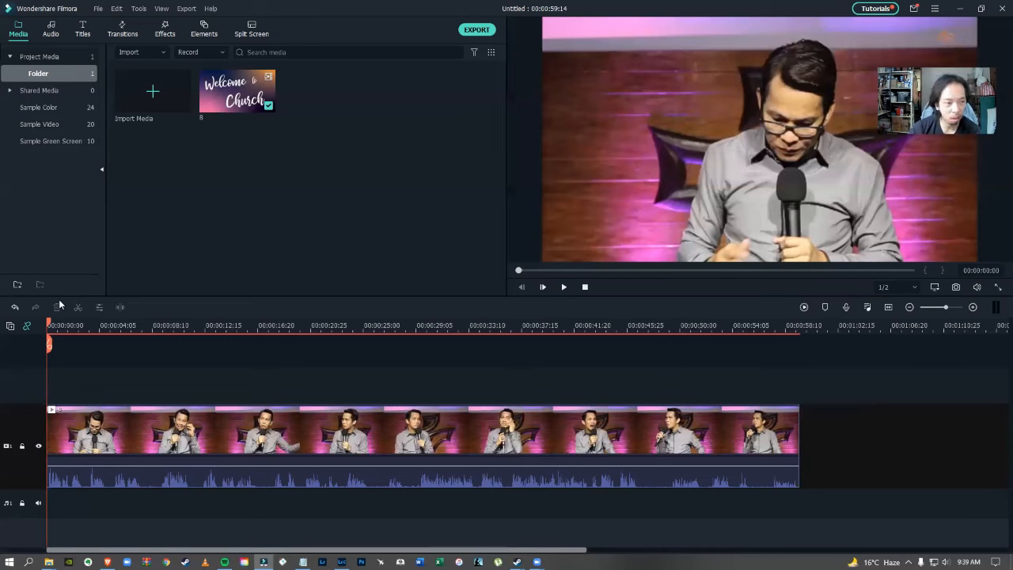
Review the trimmed clip by scrubbing to its end, sampling points in the middle and playing it from the beginning.
left_click_drag(57, 324, 800, 372)
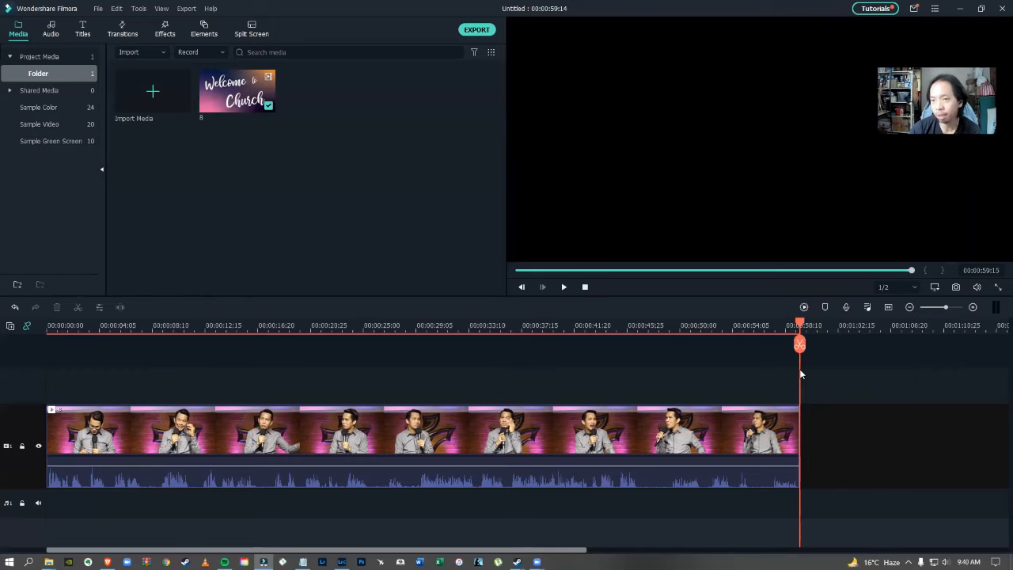
left_click(531, 395)
left_click(339, 387)
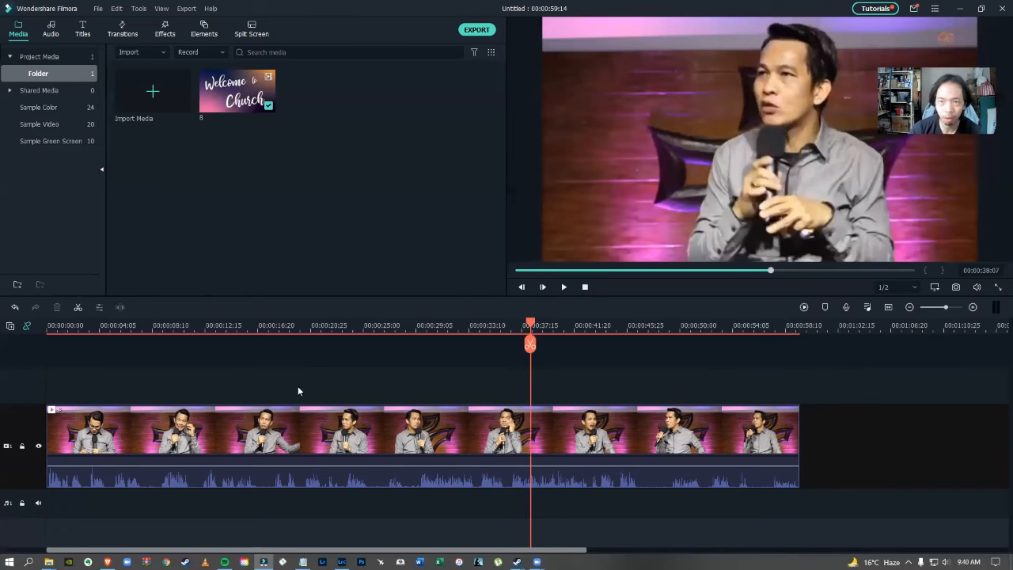
key("Home")
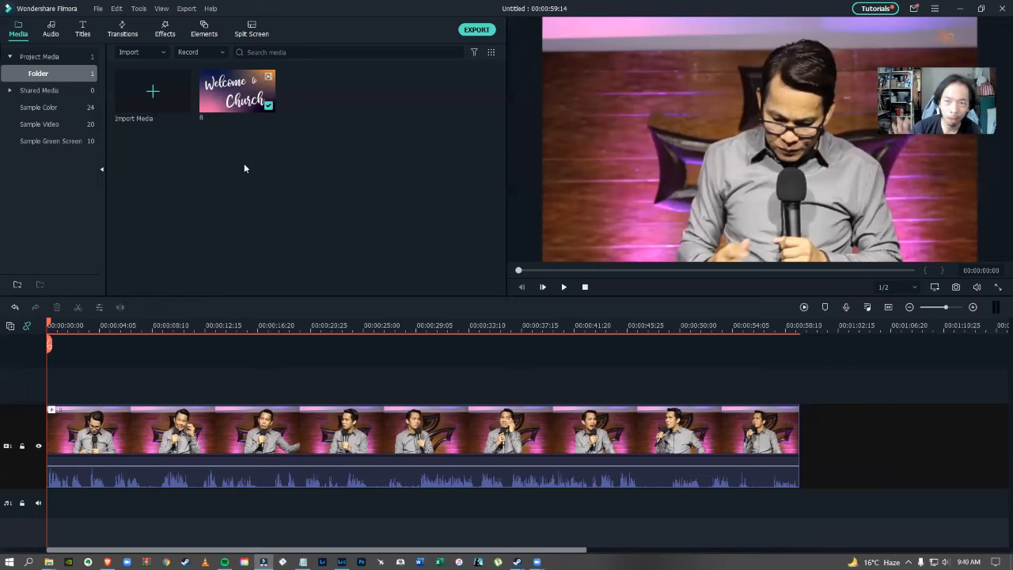
left_click(564, 287)
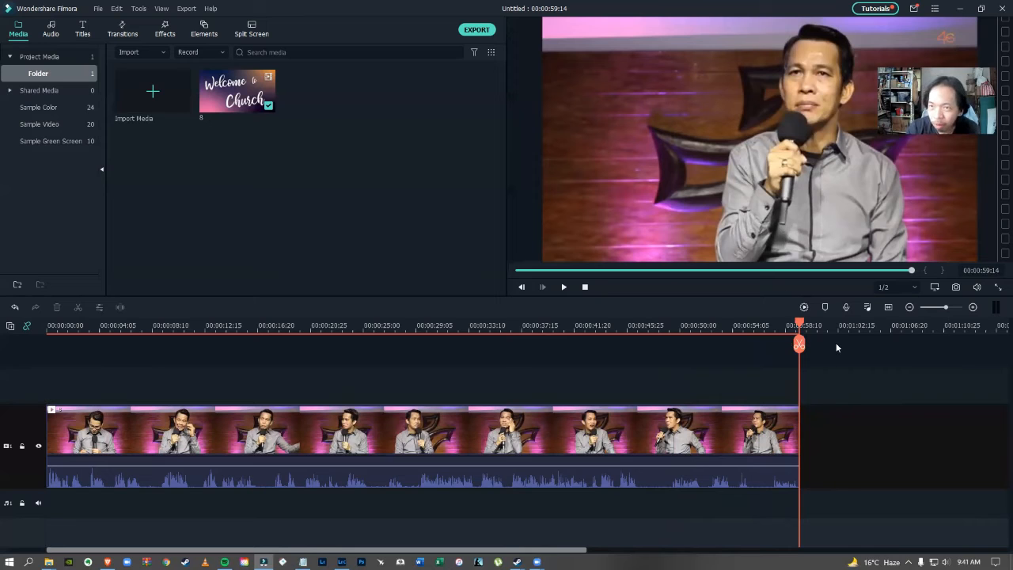
Split the clip at 00:00:55:27, delete the short piece after the cut, and scrub back through the shortened clip.
left_click(791, 324)
left_click(757, 326)
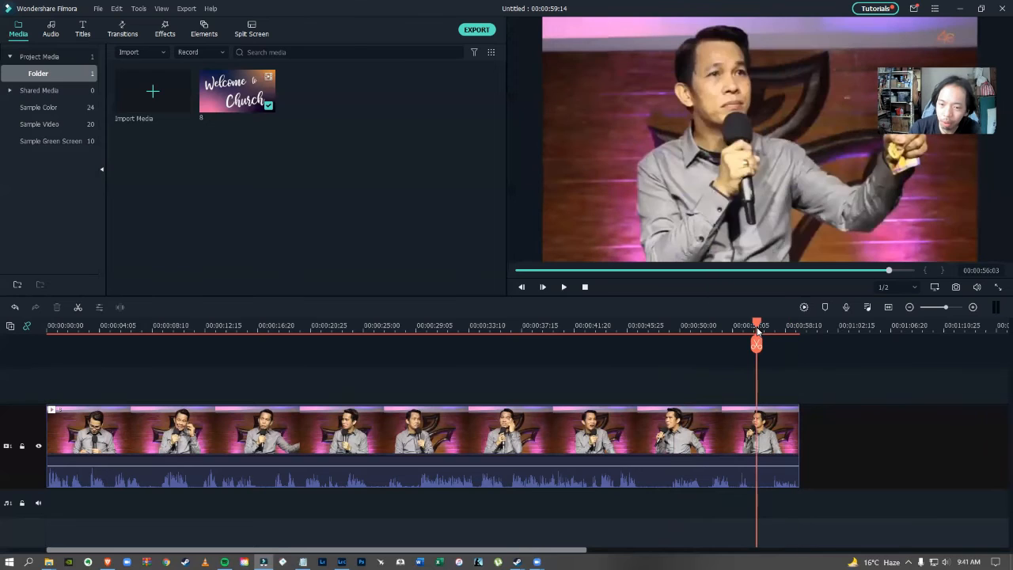
left_click(753, 328)
left_click(753, 327)
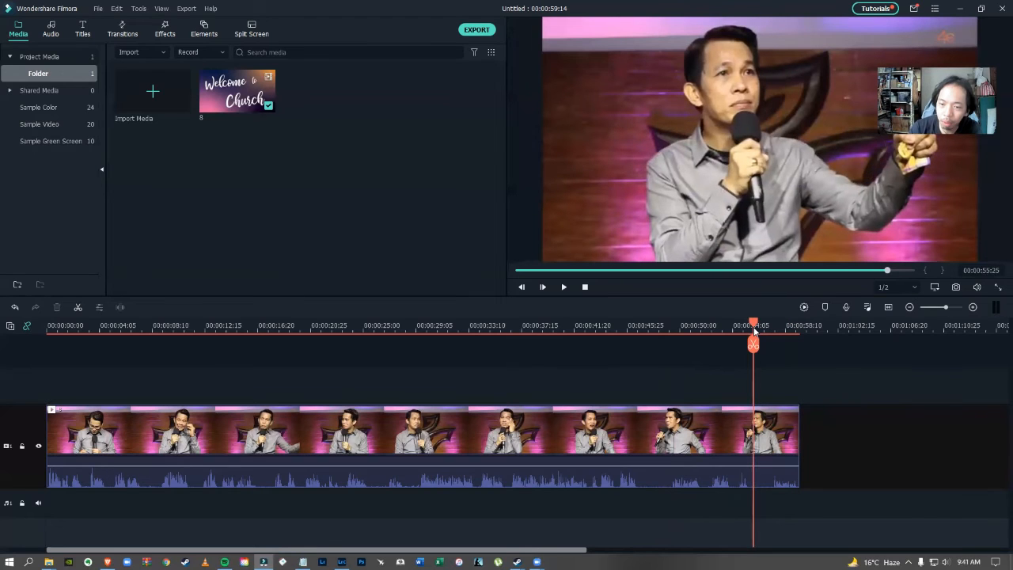
key("Right")
key("Right")
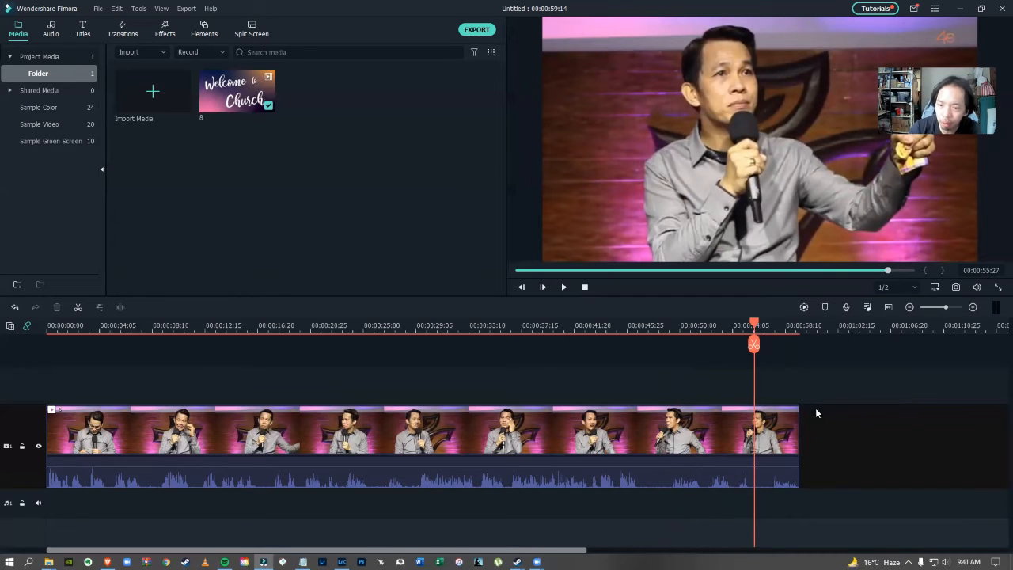
key("ctrl+b")
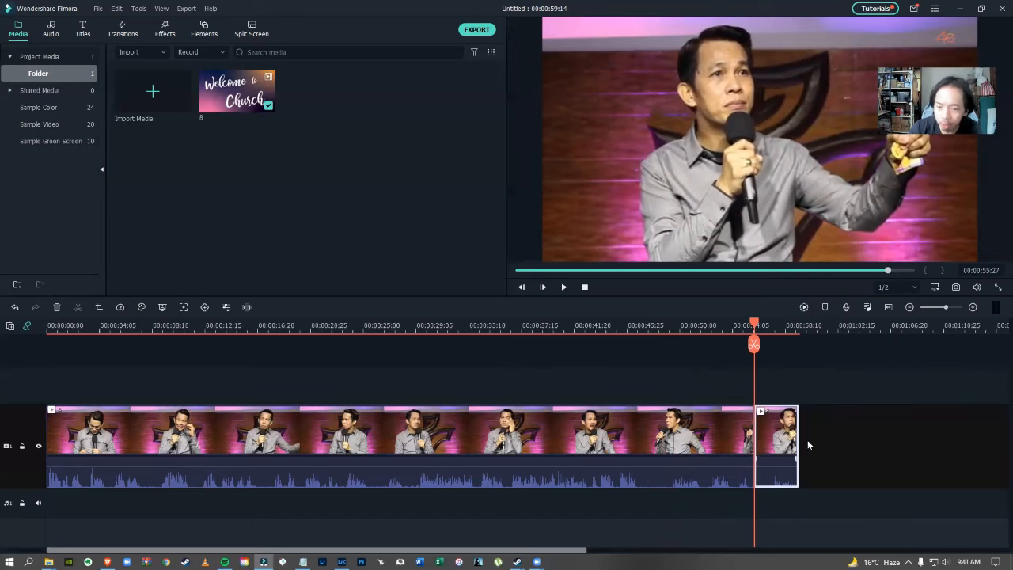
key("Delete")
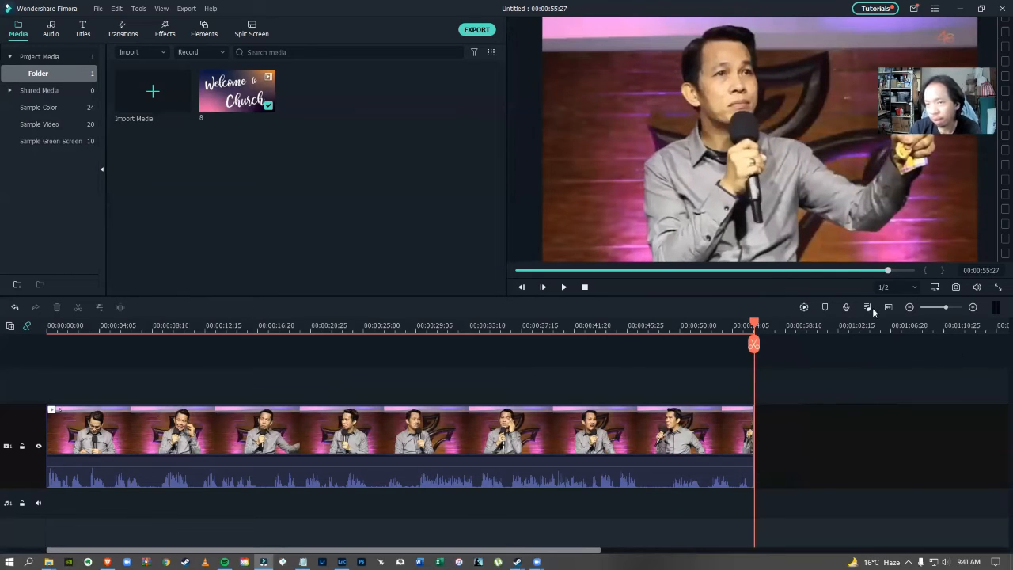
left_click_drag(752, 323, 13, 311)
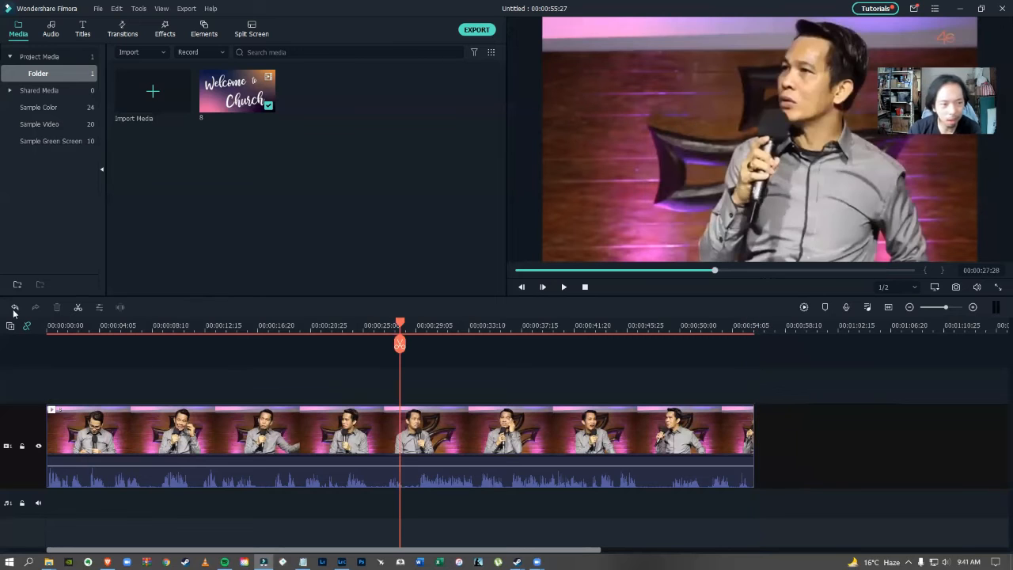
Return the playhead to the start of the clip and set the local MP4 export to save to the Desktop.
left_click_drag(453, 344, 3, 339)
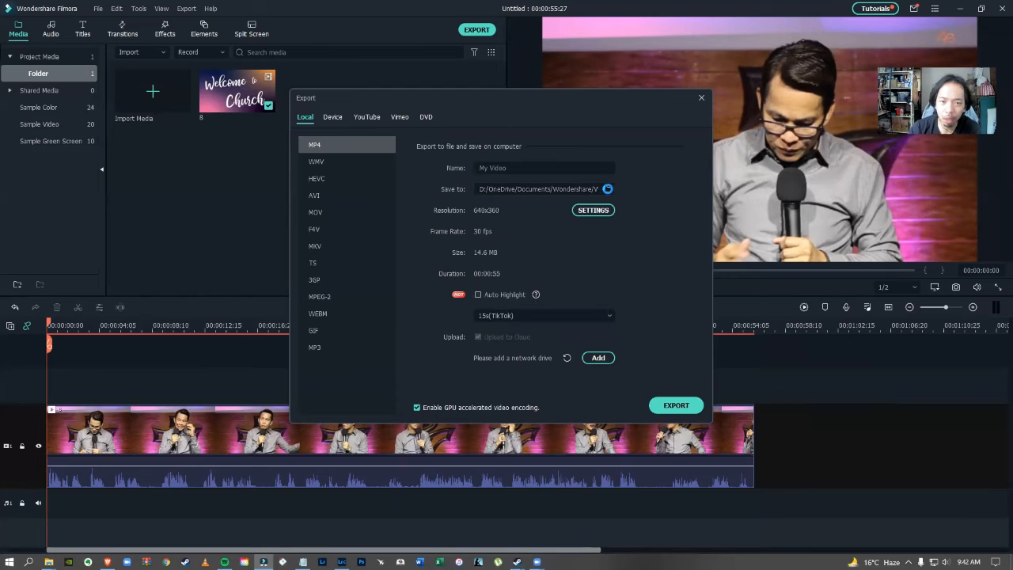
left_click(607, 189)
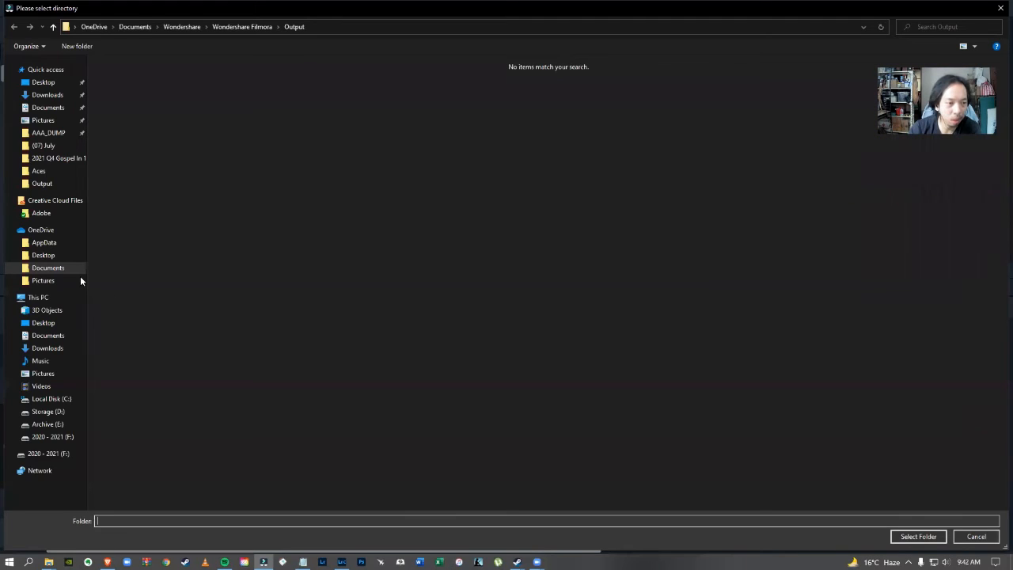
left_click(46, 322)
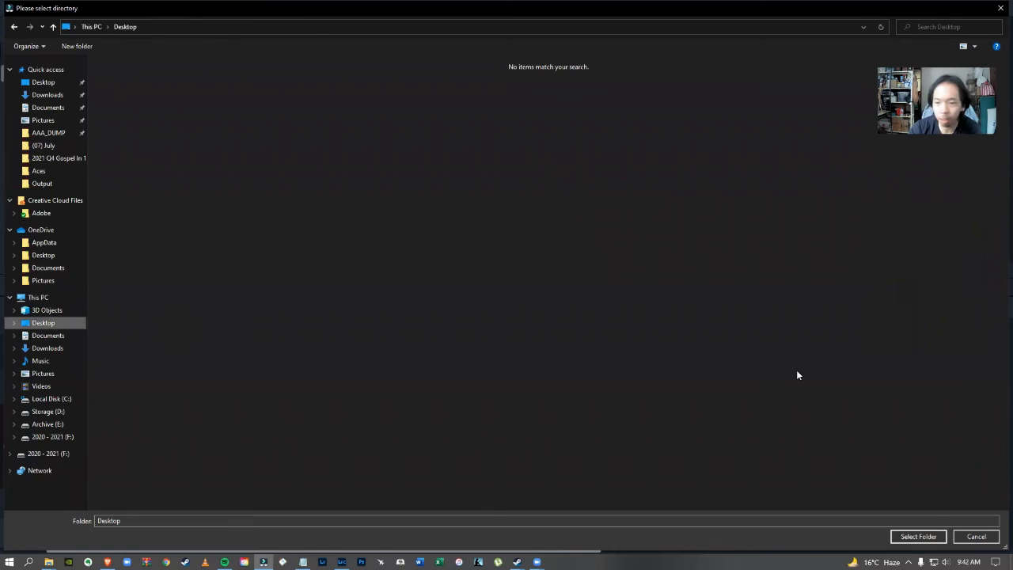
left_click(918, 538)
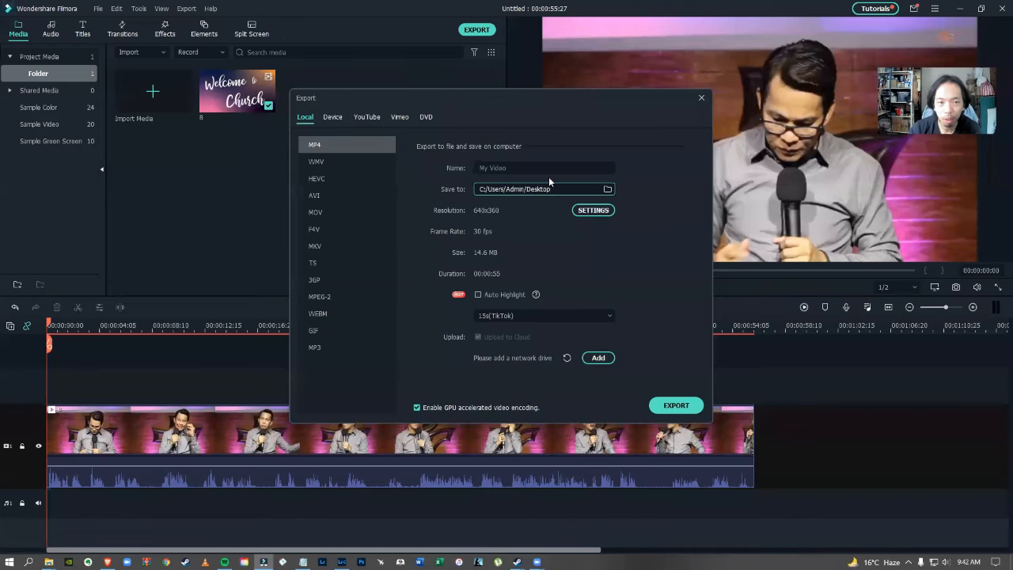
Name the output video "8 short", export it, and dismiss the export window once the conversion is done.
left_click(559, 171)
triple_click(547, 169)
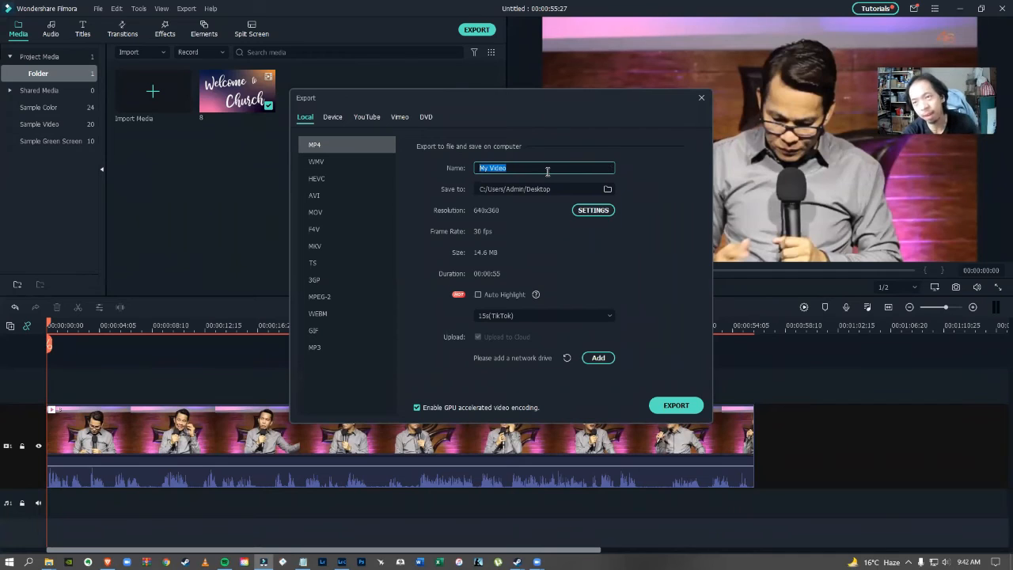
type("8")
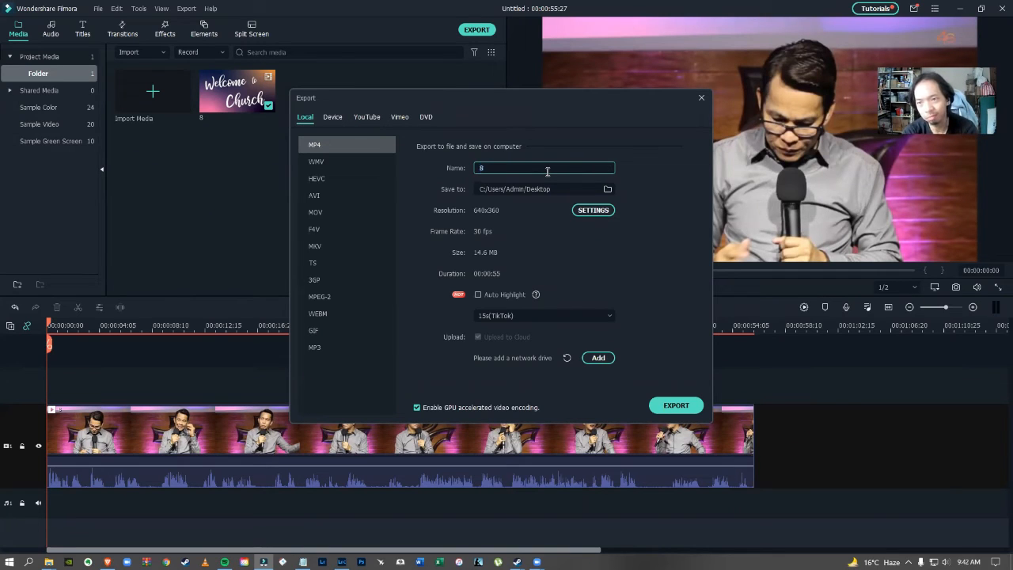
type(" short")
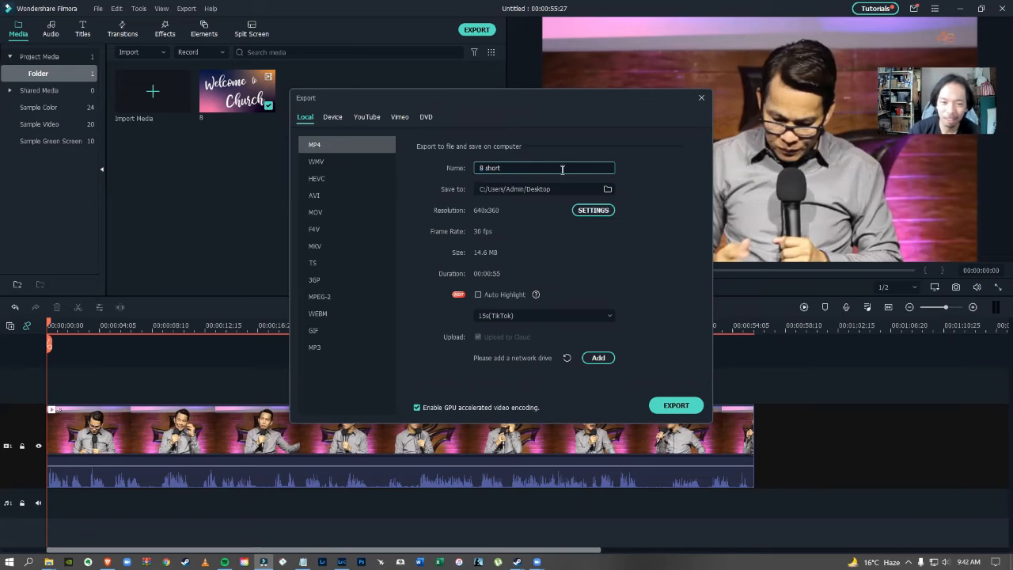
left_click(676, 405)
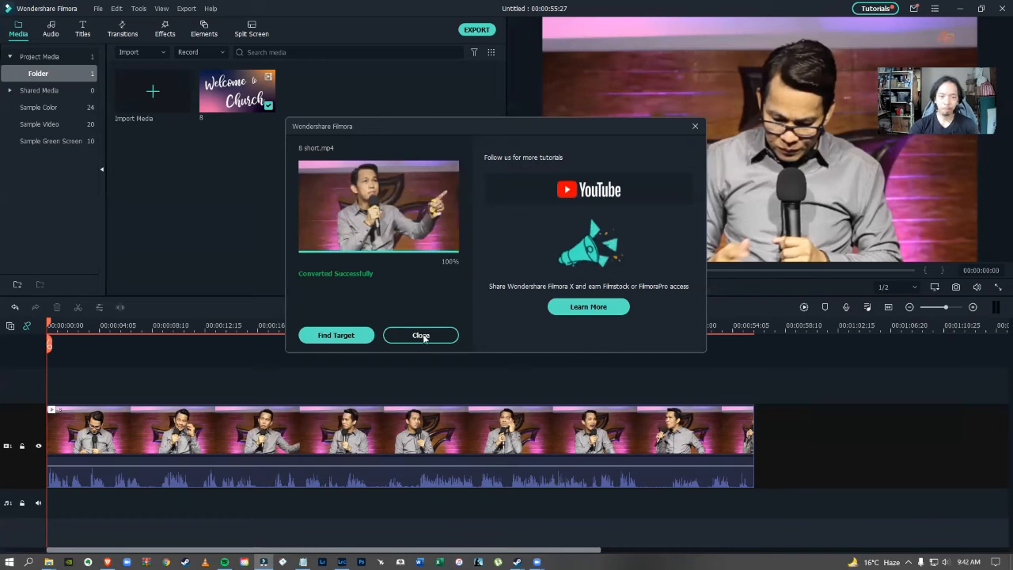
key("Escape")
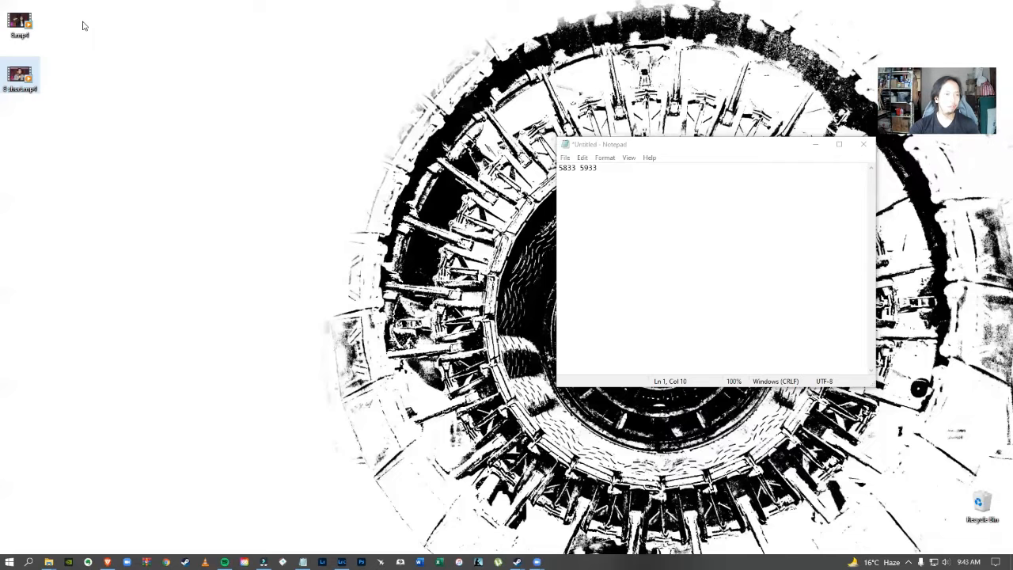
Check the original 8.mp4 and the exported 8 short.mp4 on the desktop.
left_click_drag(1, 60, 91, 2)
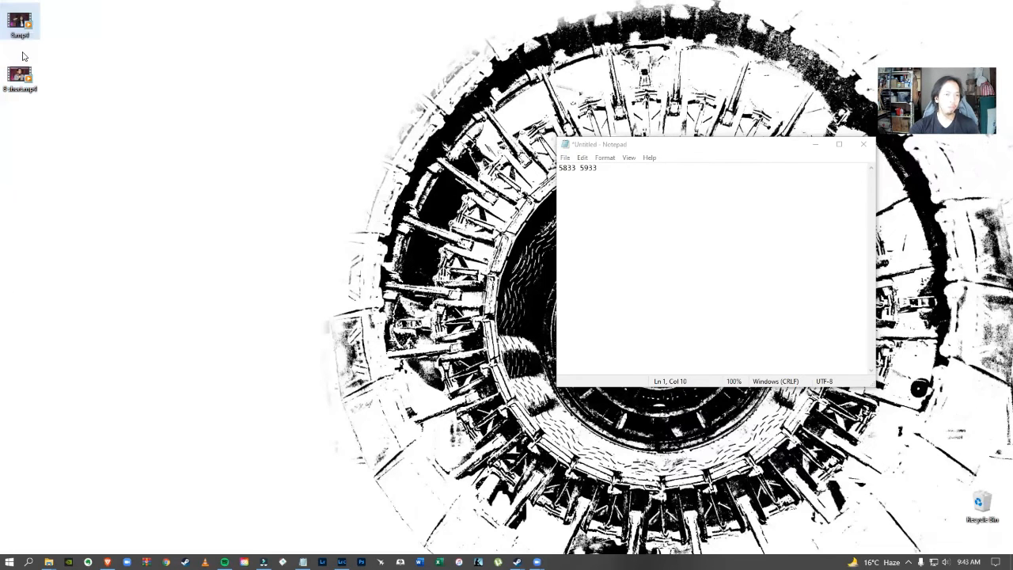
left_click(36, 79)
left_click(165, 232)
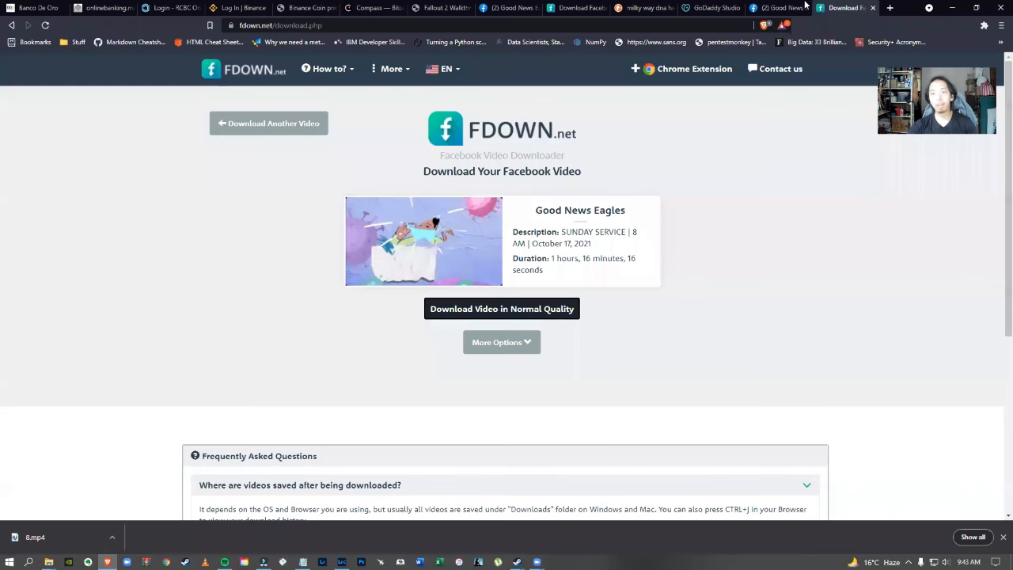
Switch to Facebook in the browser, search for "good news community churches" and filter the results to posts.
left_click(779, 7)
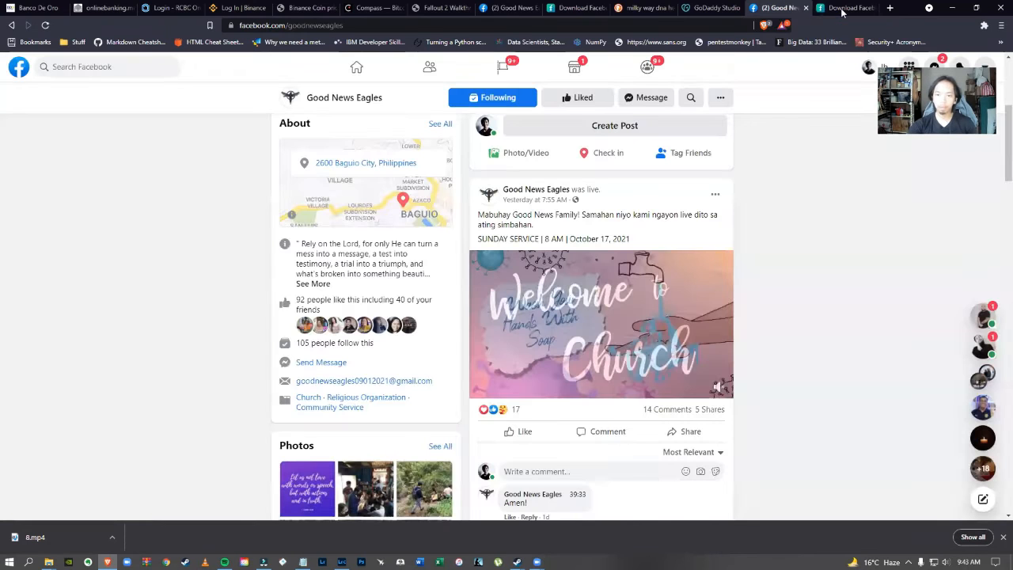
scroll(997, 200, "up", 4)
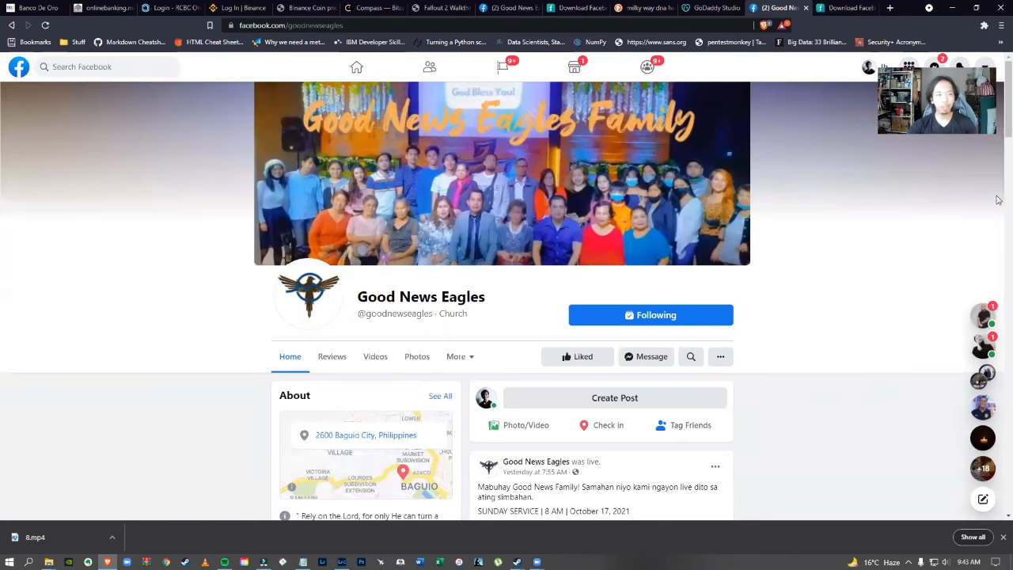
left_click(126, 63)
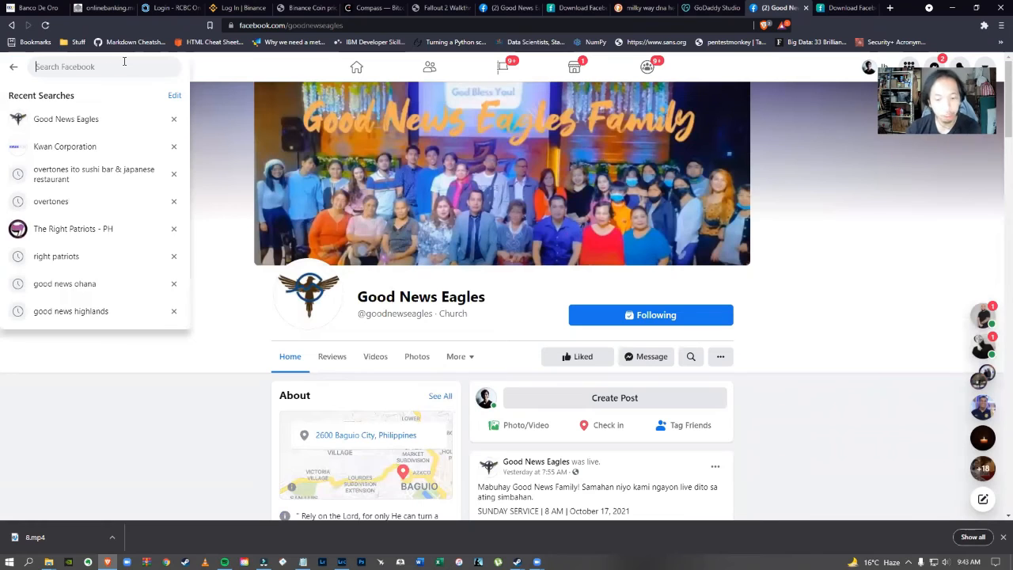
type("good new")
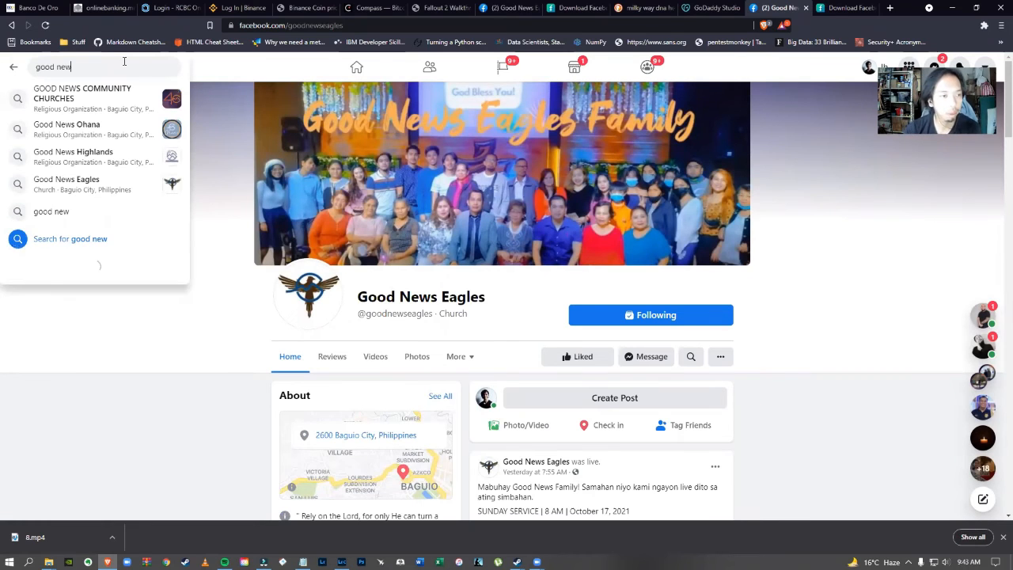
left_click(77, 99)
left_click(45, 230)
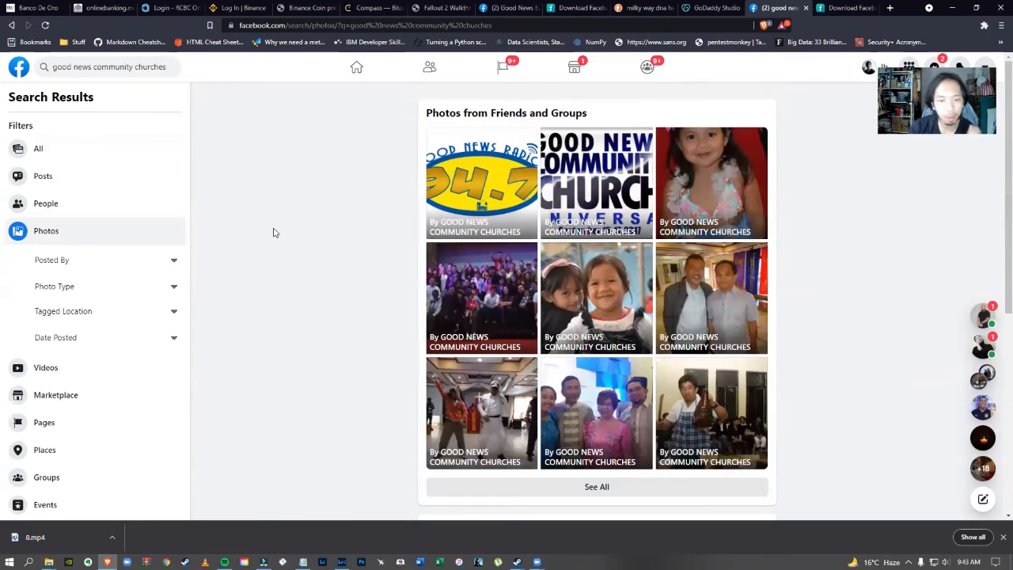
left_click(41, 176)
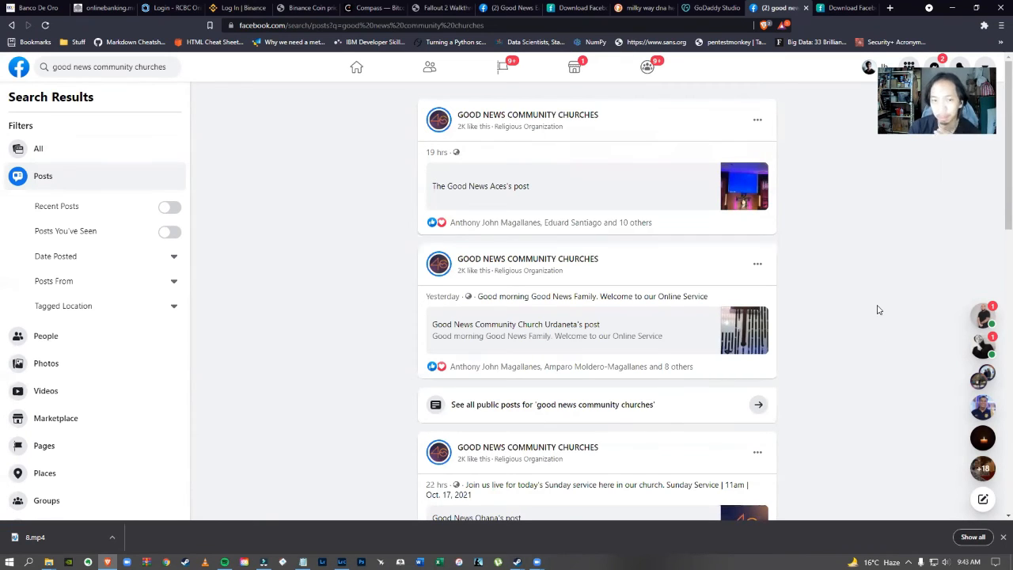
Find the October 15 post with the "Forgiven" service schedule, open its poster full size and save the image to the Desktop.
scroll(874, 312, "down", 3)
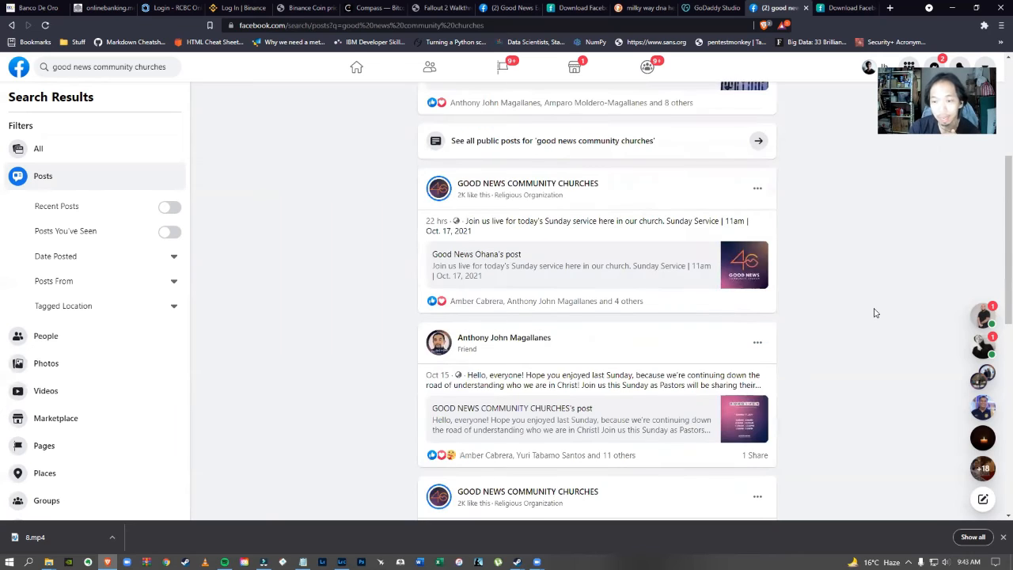
scroll(874, 313, "down", 1)
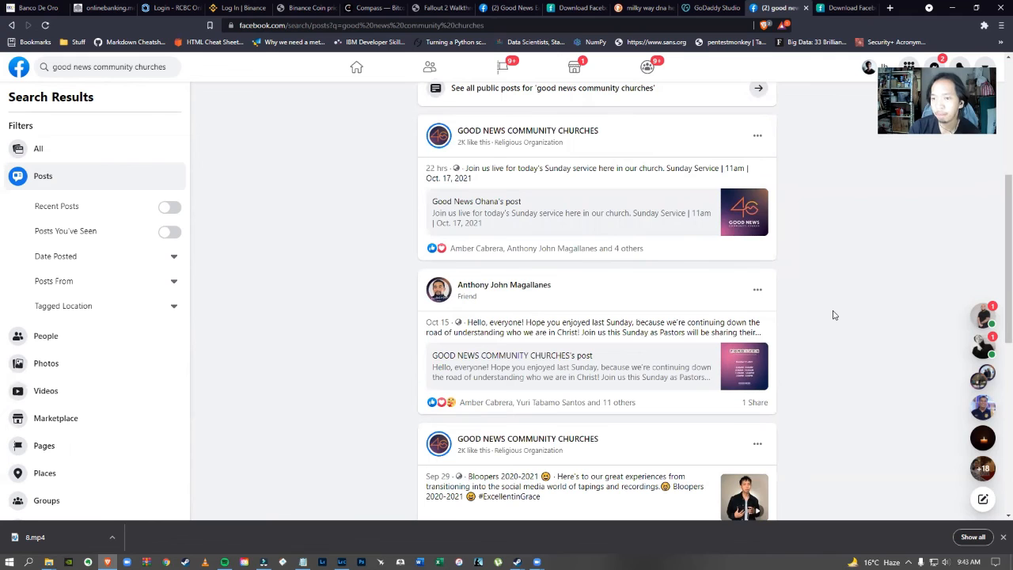
left_click(750, 359)
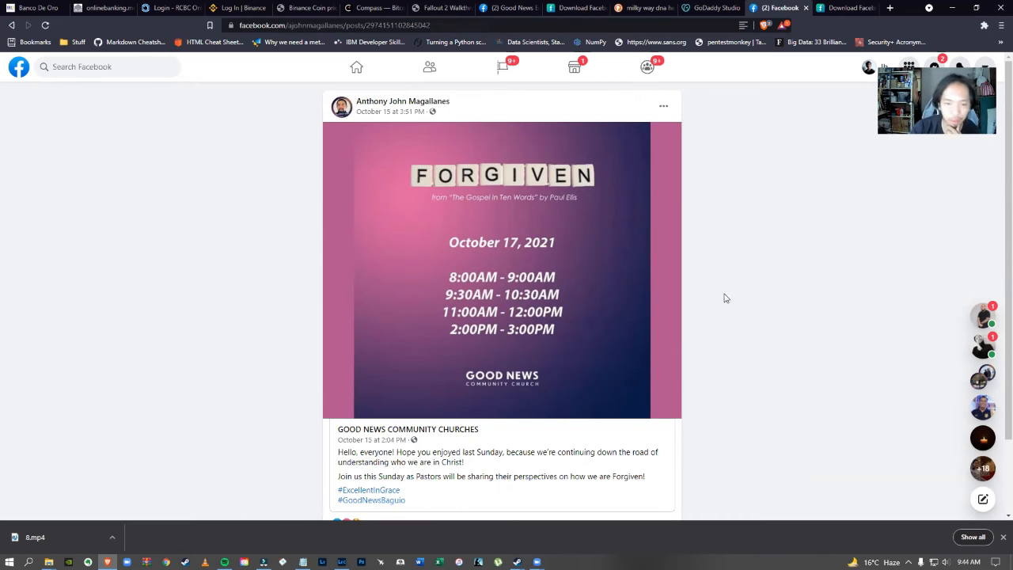
left_click(606, 194)
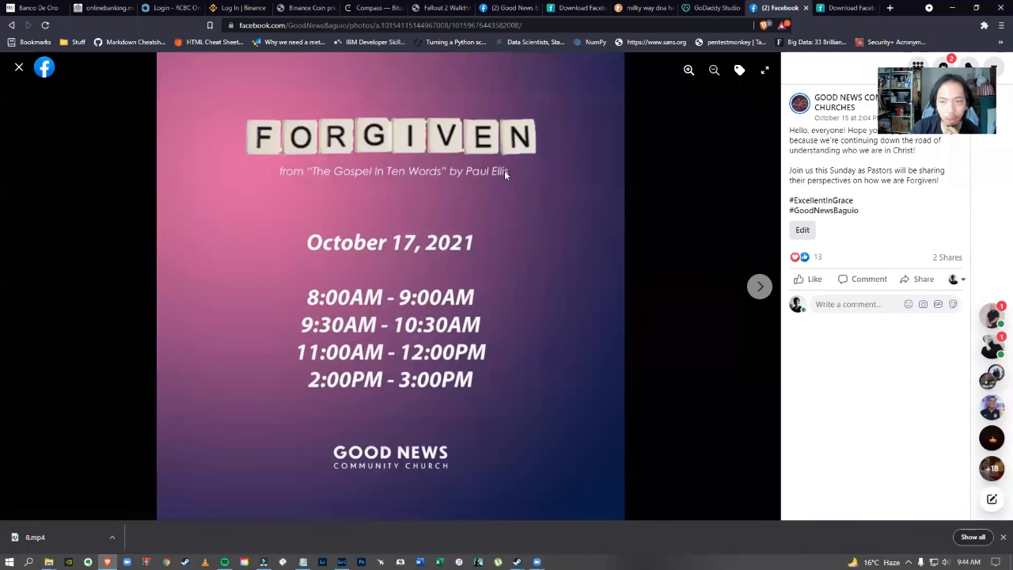
right_click(516, 146)
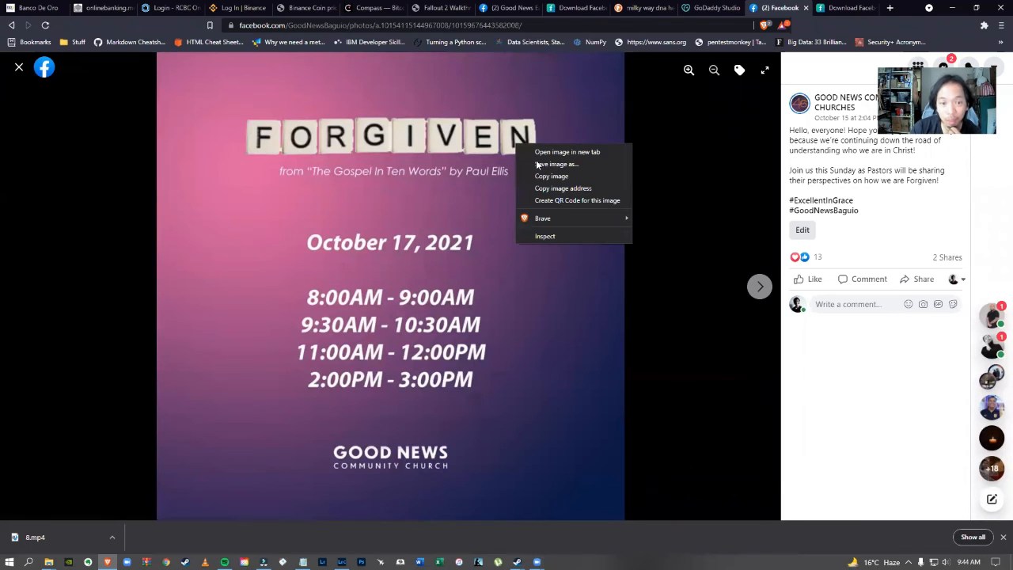
left_click(554, 164)
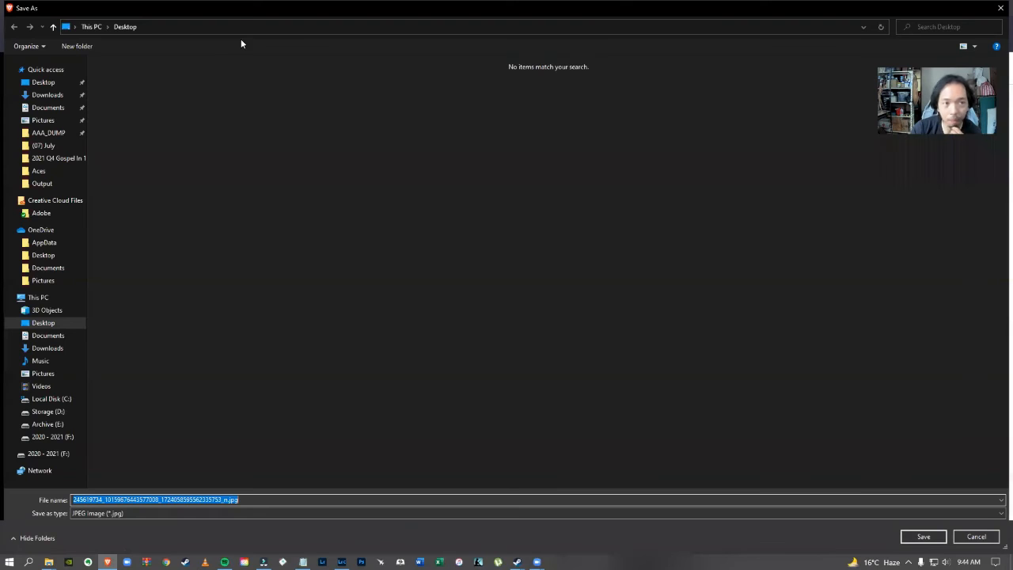
left_click(922, 536)
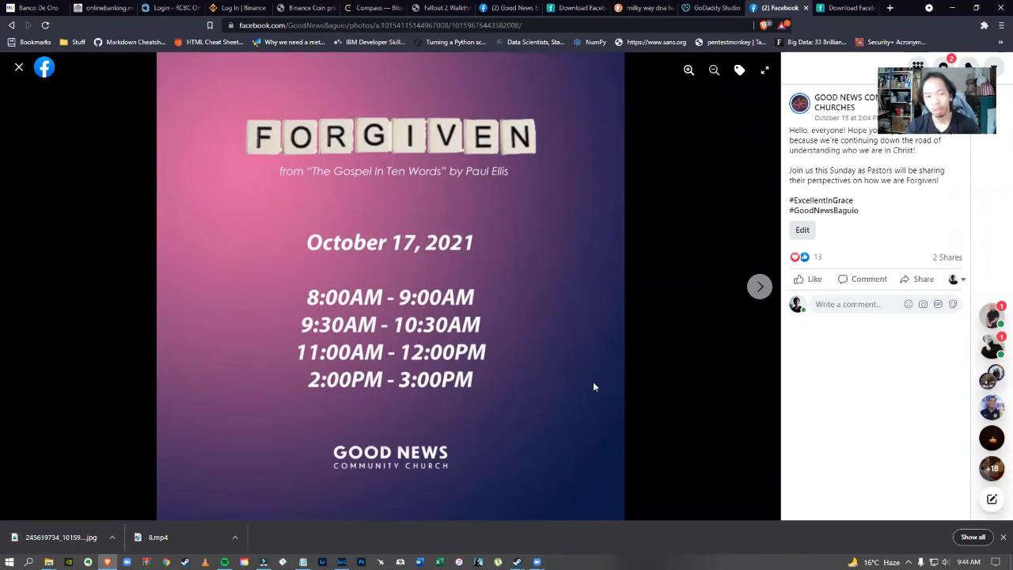
Show the desktop and check the saved poster image there.
right_click(636, 561)
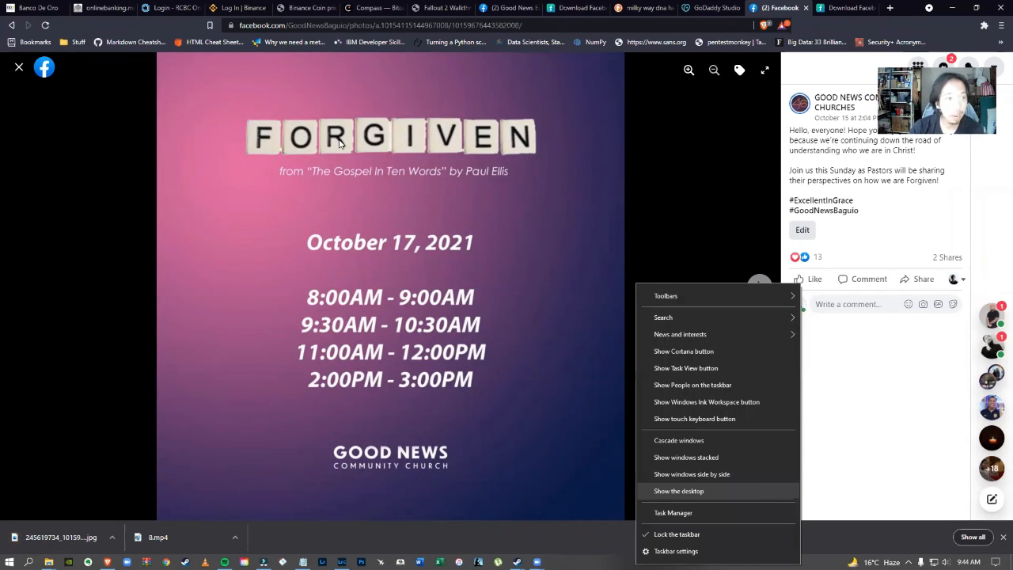
left_click(656, 490)
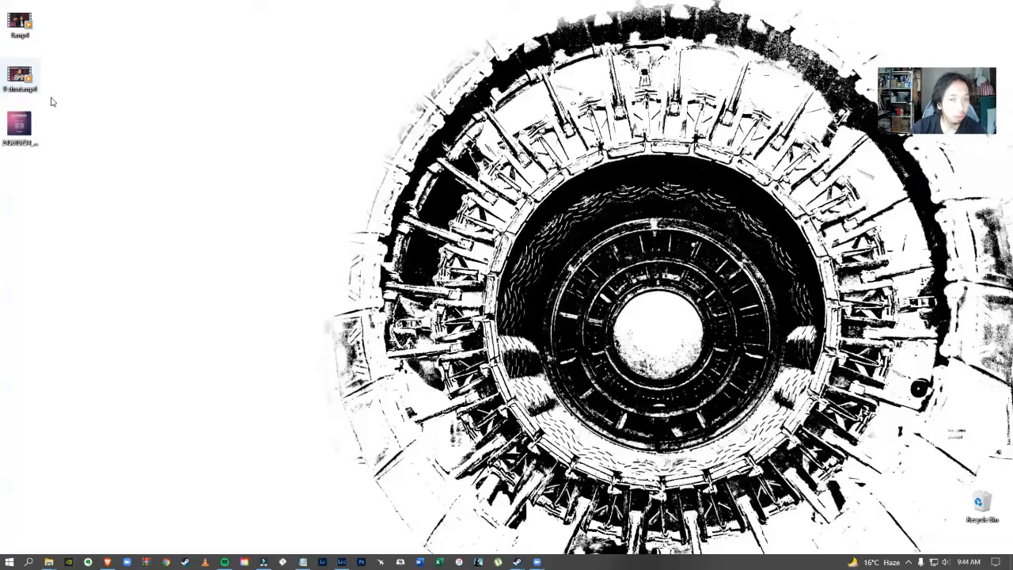
left_click(11, 135)
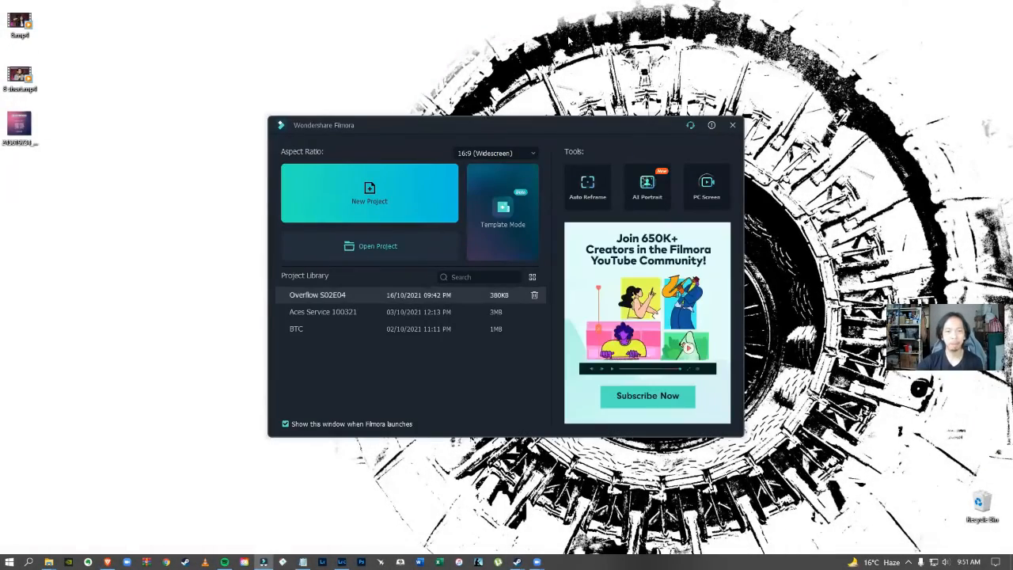
Create a new 16:9 widescreen Filmora project and import 8 short.mp4 and the poster JPG from the Desktop.
left_click(383, 196)
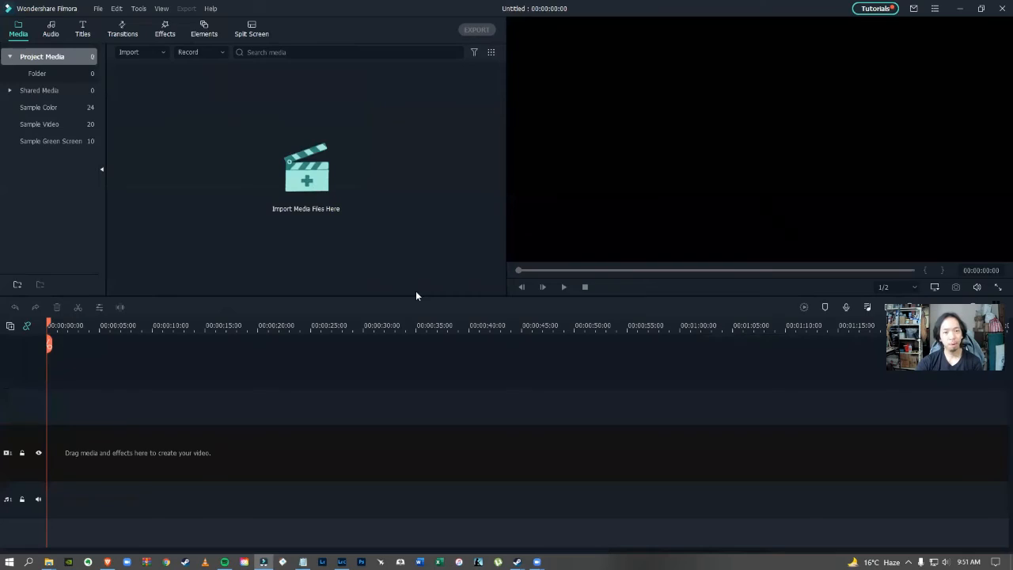
left_click(306, 168)
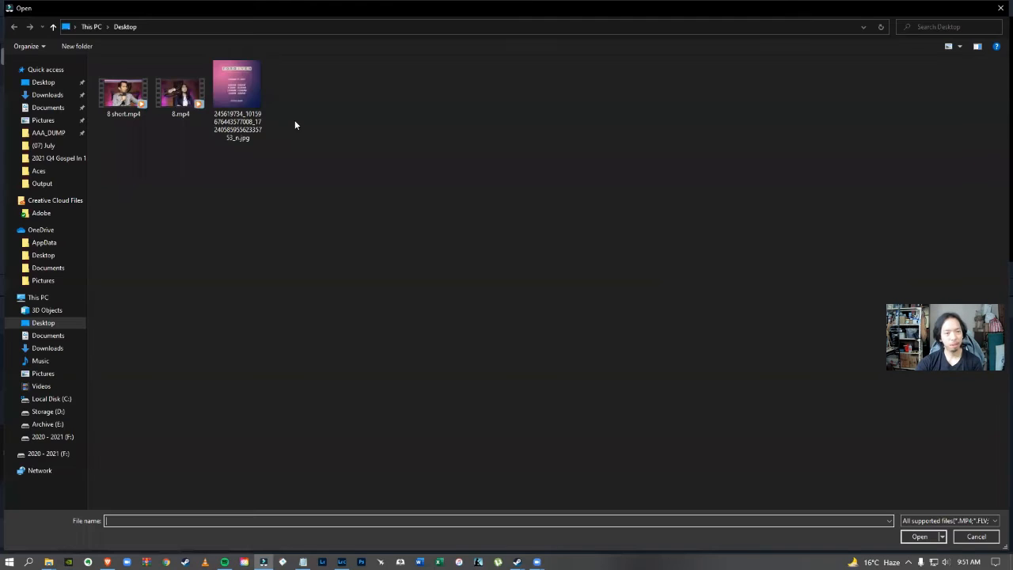
left_click(257, 94)
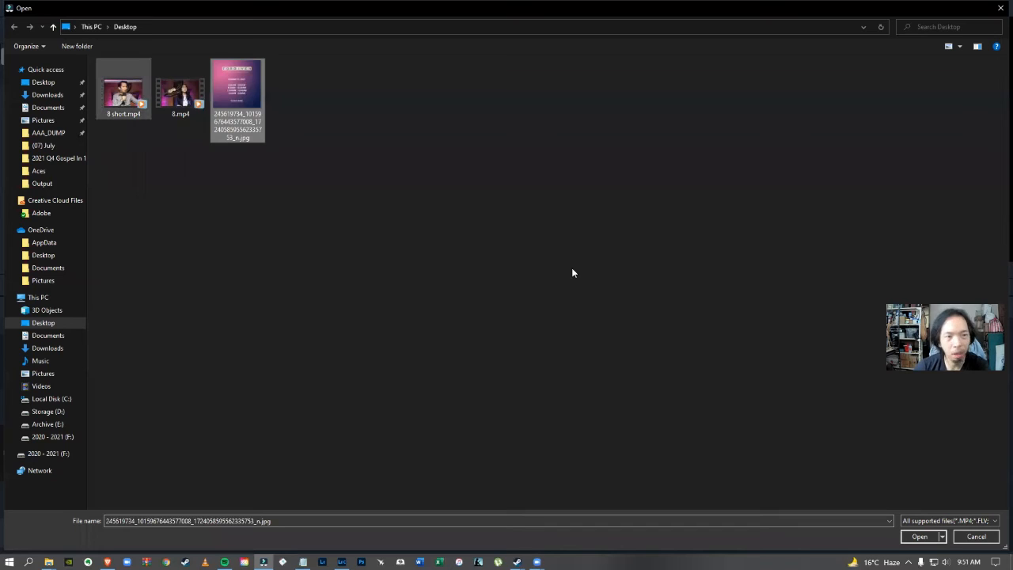
left_click(913, 533)
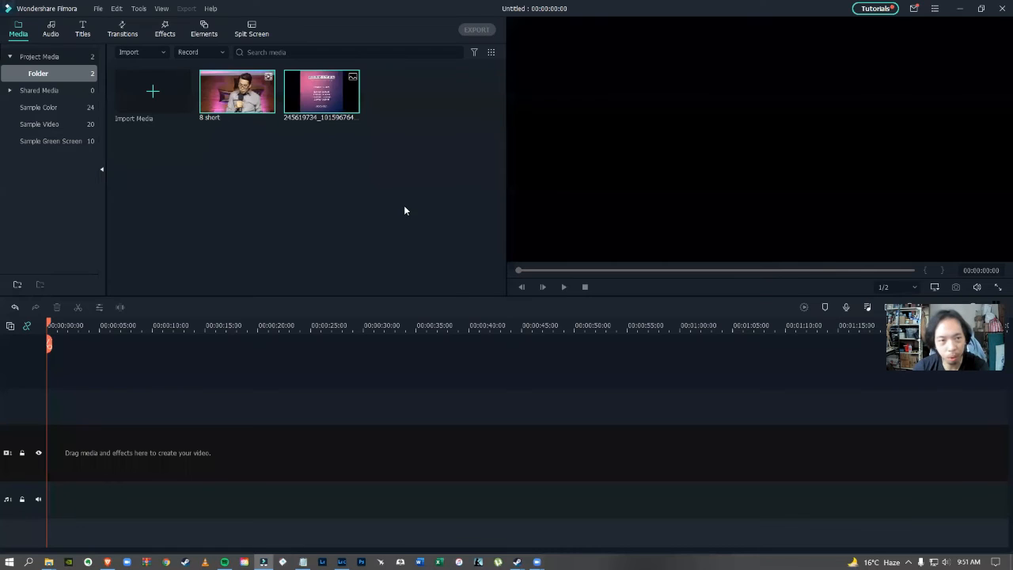
Place the poster image at the start of the second video track.
left_click_drag(332, 103, 77, 404)
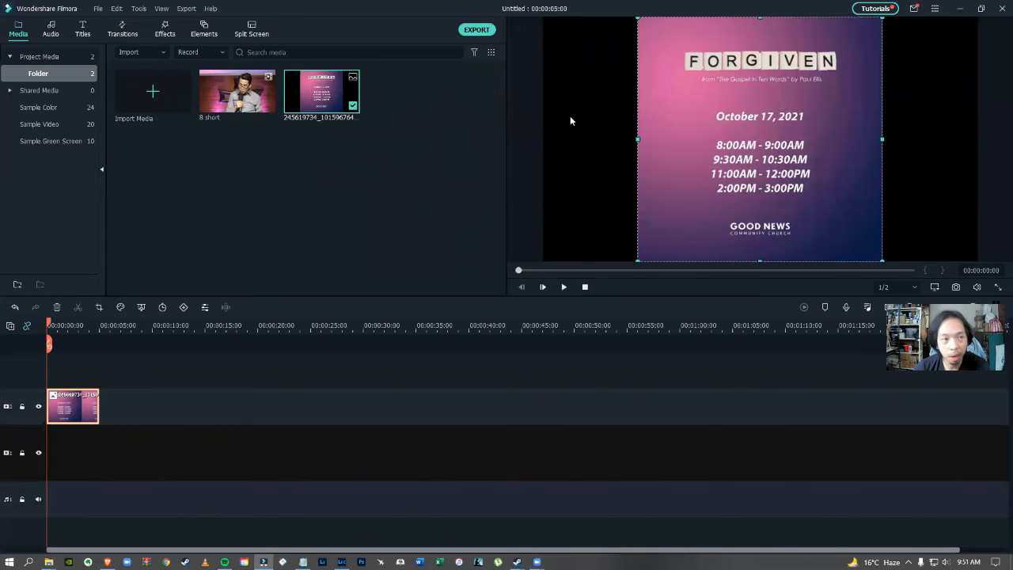
left_click(239, 267)
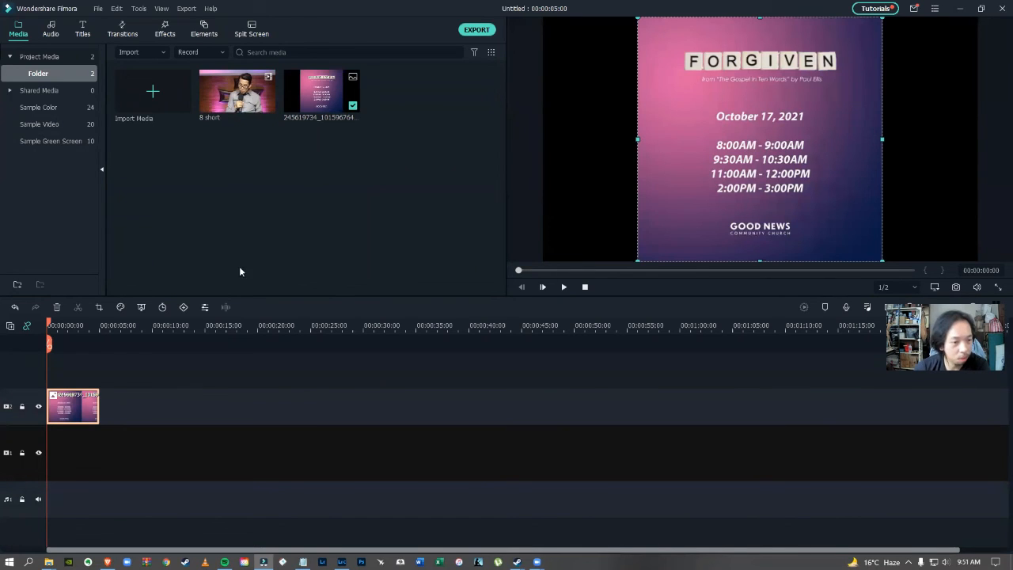
Change the project's aspect ratio to 1:1 (Instagram) with a 1080 x 1080 resolution.
left_click(97, 9)
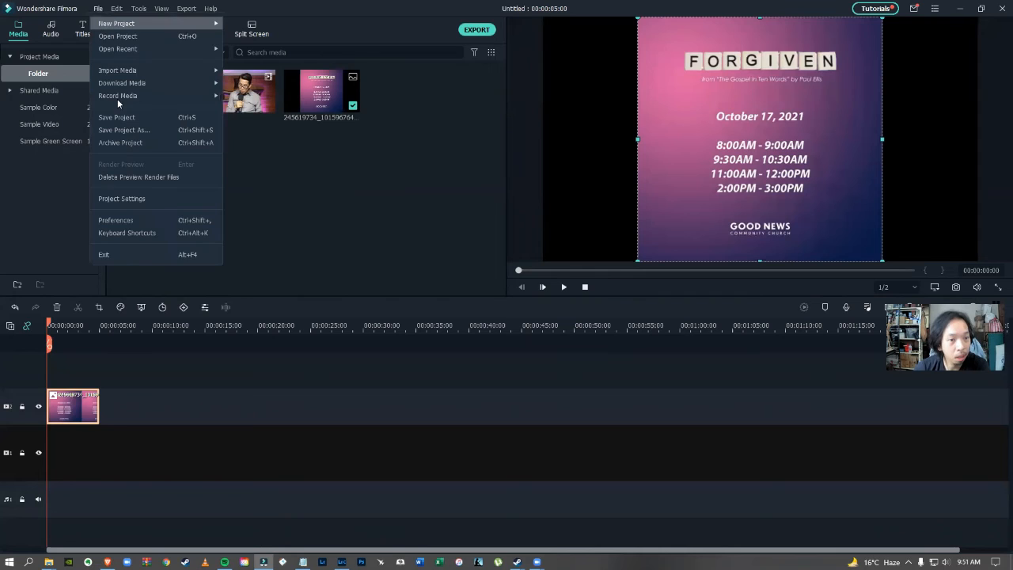
left_click(111, 199)
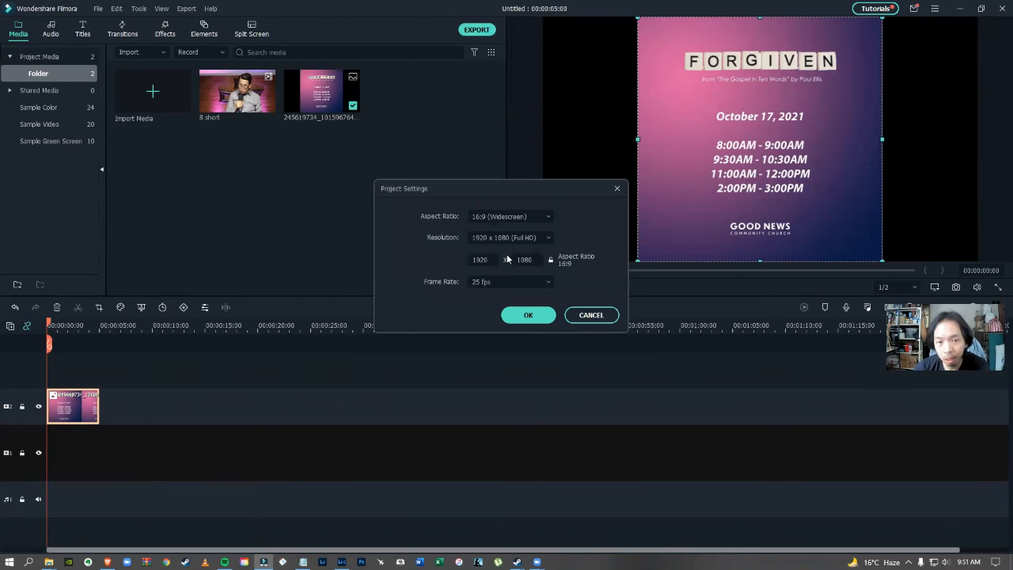
left_click(504, 216)
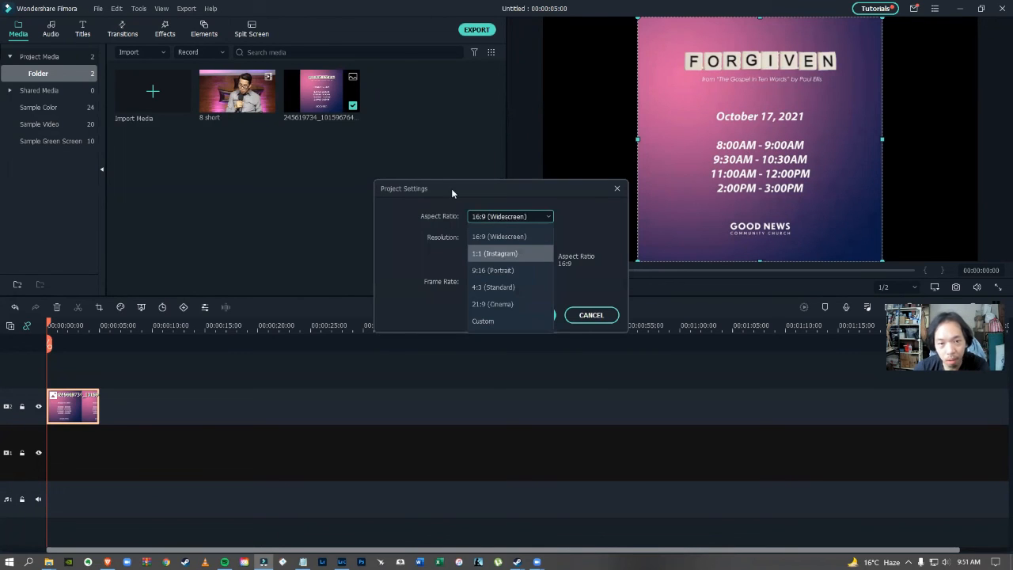
left_click(509, 253)
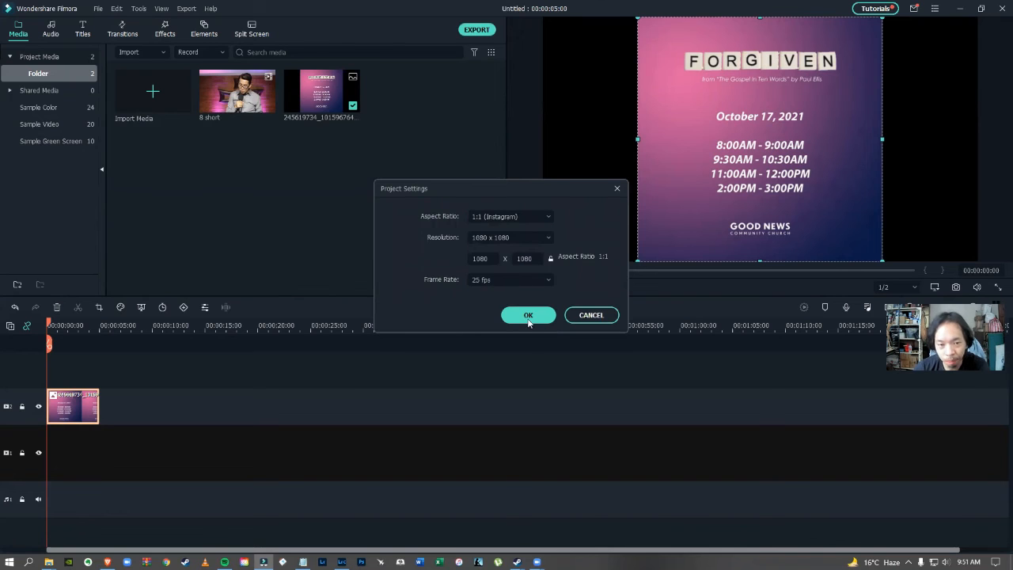
left_click(527, 314)
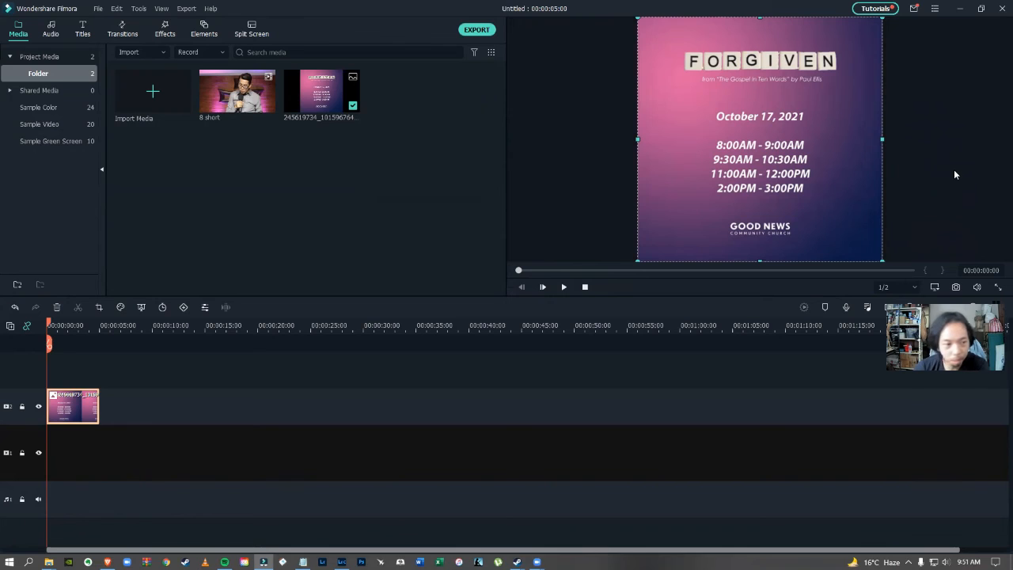
Add the 8 short clip at the timeline's start, keeping the 1080 x 1080 25fps project settings, and place it on a track above the poster.
left_click(229, 155)
left_click_drag(233, 102, 49, 457)
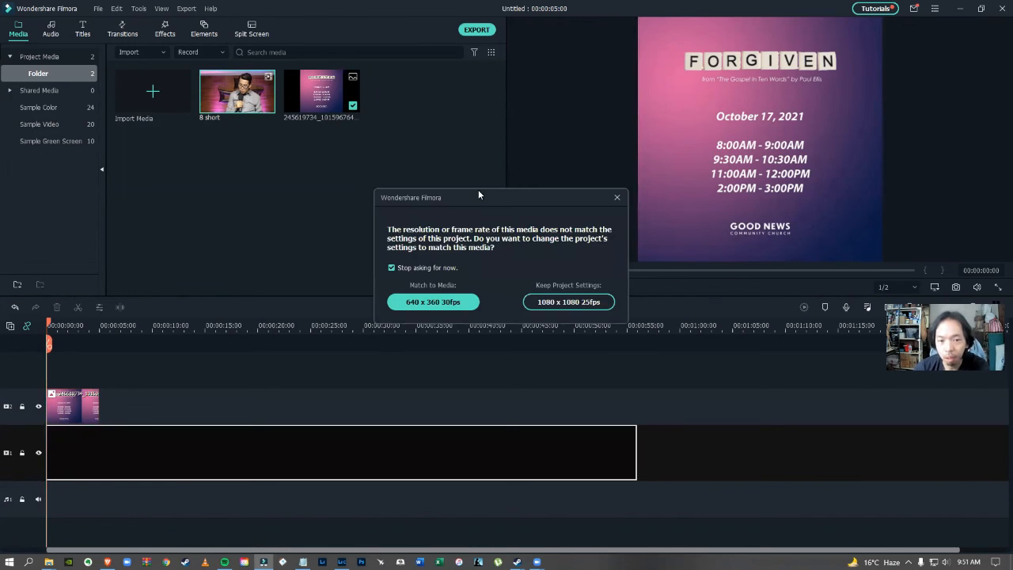
left_click(568, 302)
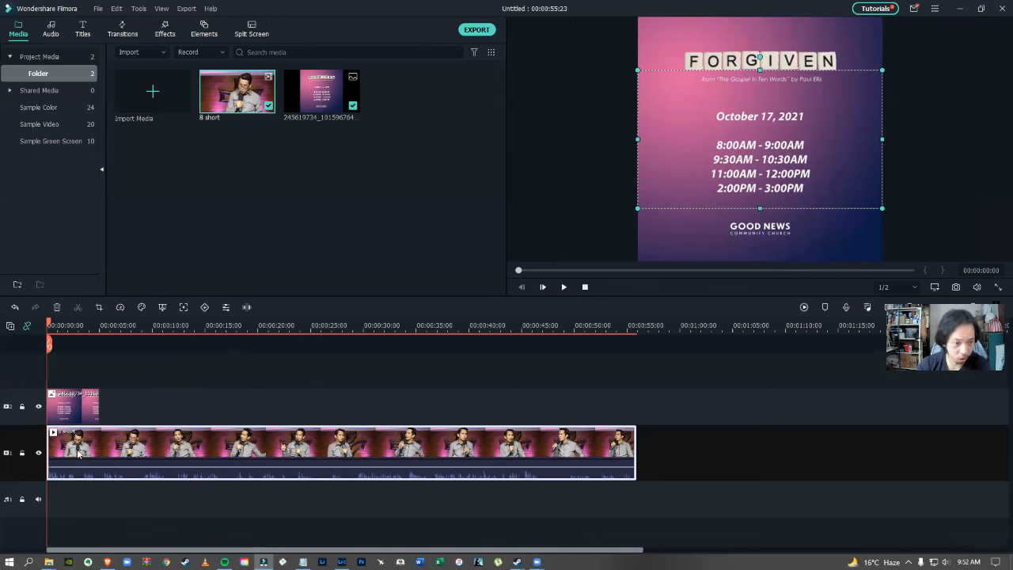
left_click_drag(77, 451, 110, 387)
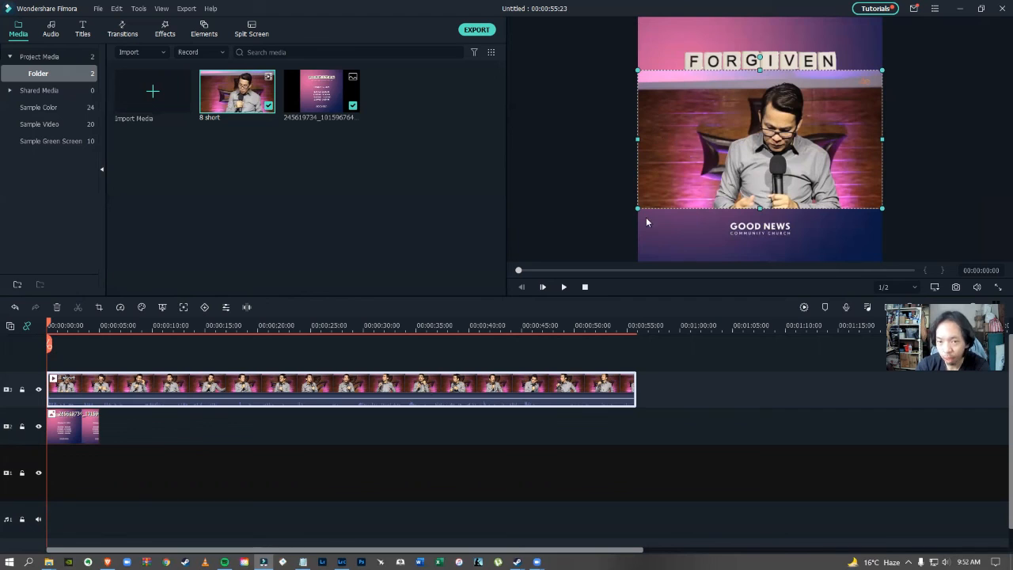
Scale the video clip down slightly and centre it horizontally on the poster, between the subtitle and the Good News logo.
left_click_drag(637, 208, 655, 192)
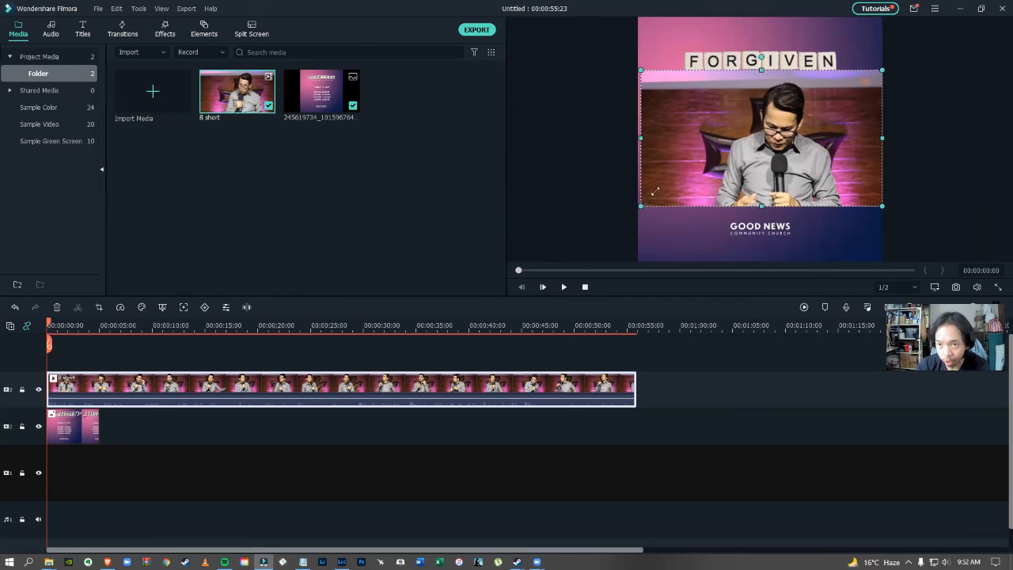
left_click_drag(746, 120, 736, 142)
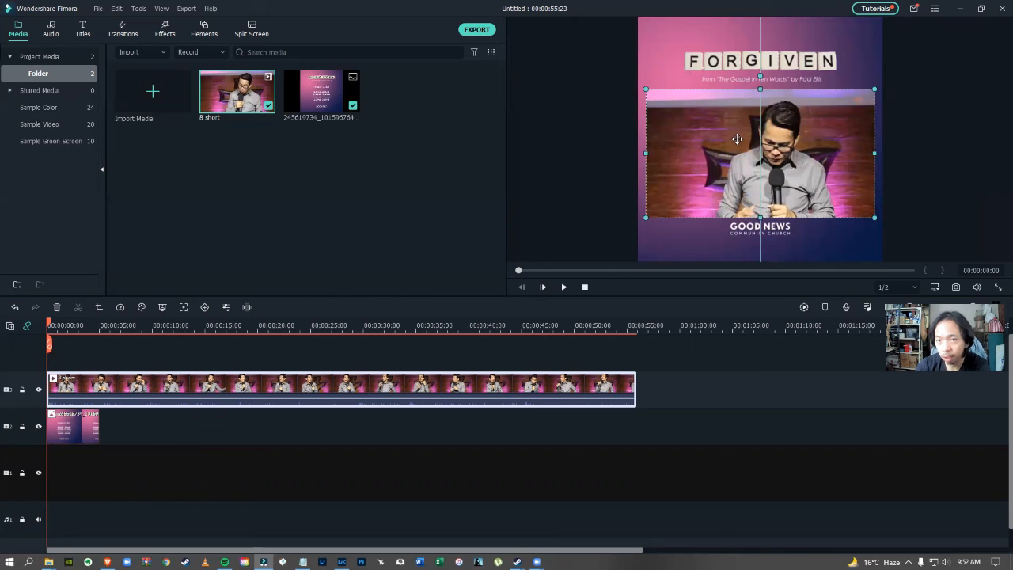
left_click_drag(735, 140, 736, 139)
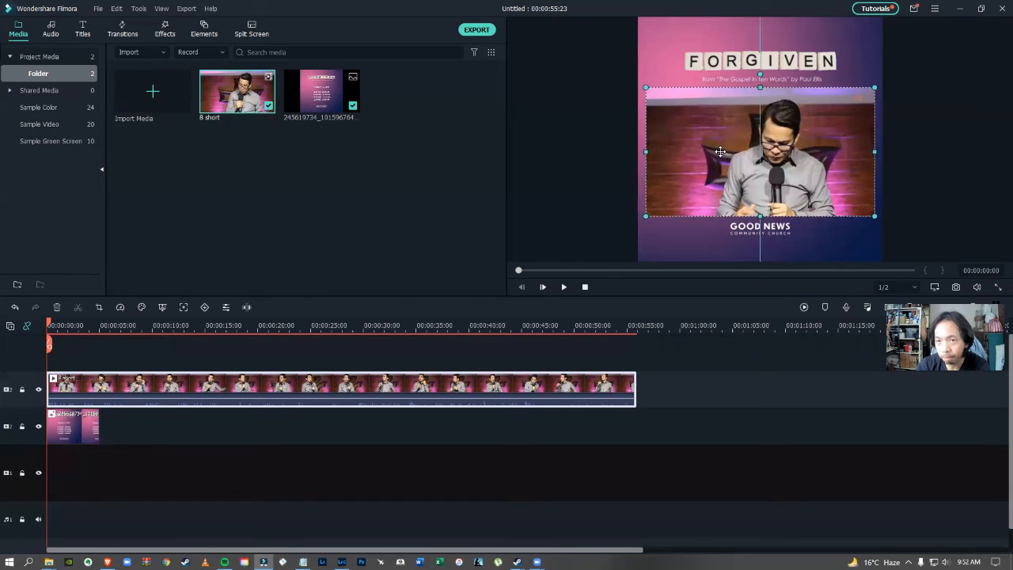
left_click_drag(720, 151, 723, 148)
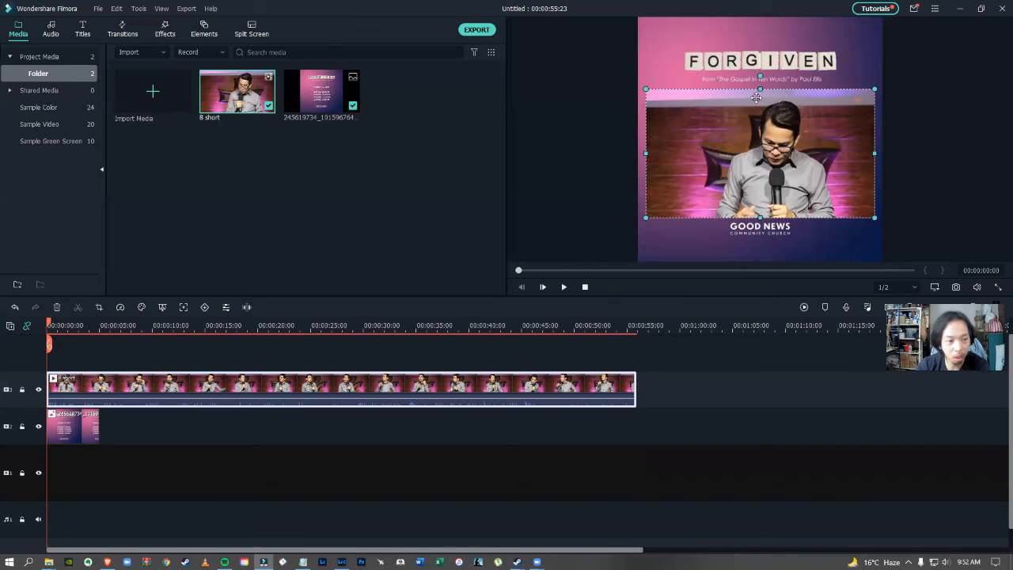
Extend the poster image on the timeline to match the video clip's full length and jump to the end.
left_click(71, 427)
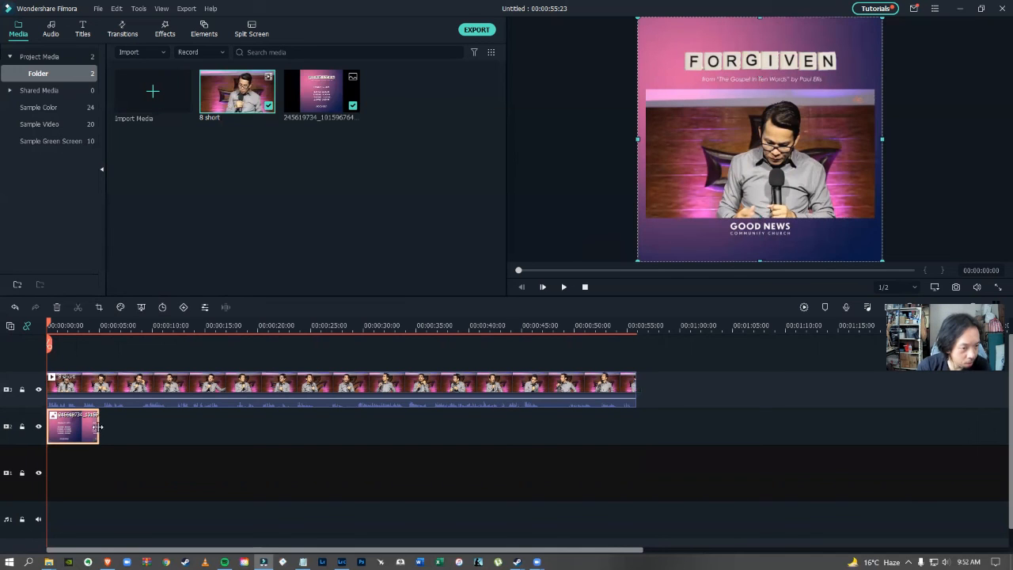
left_click_drag(454, 438, 710, 440)
key("End")
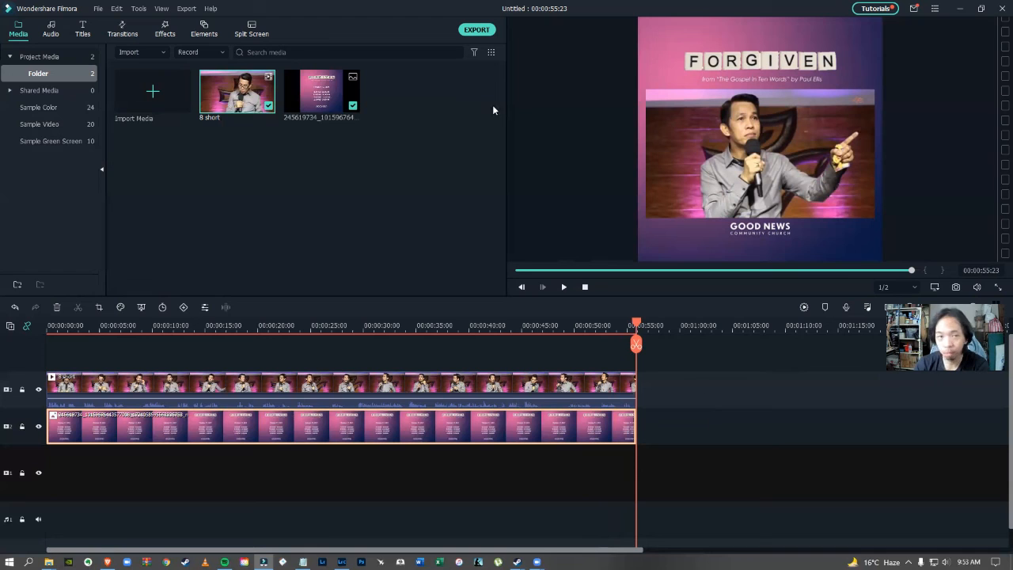
Export the project to the Desktop as an MP4 named "8 Final" and dismiss the finished export dialog.
left_click(476, 30)
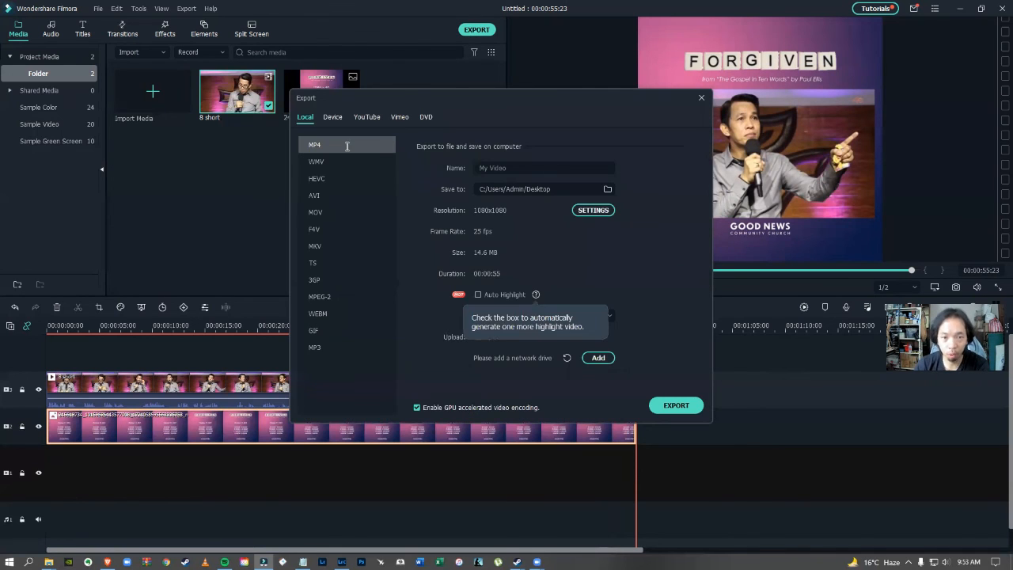
type("8")
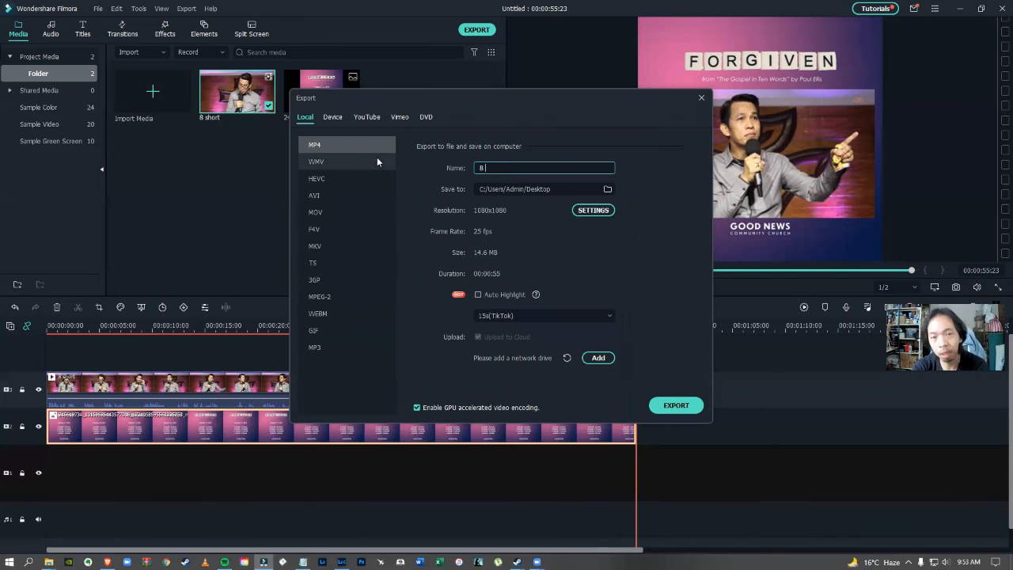
type(" Final")
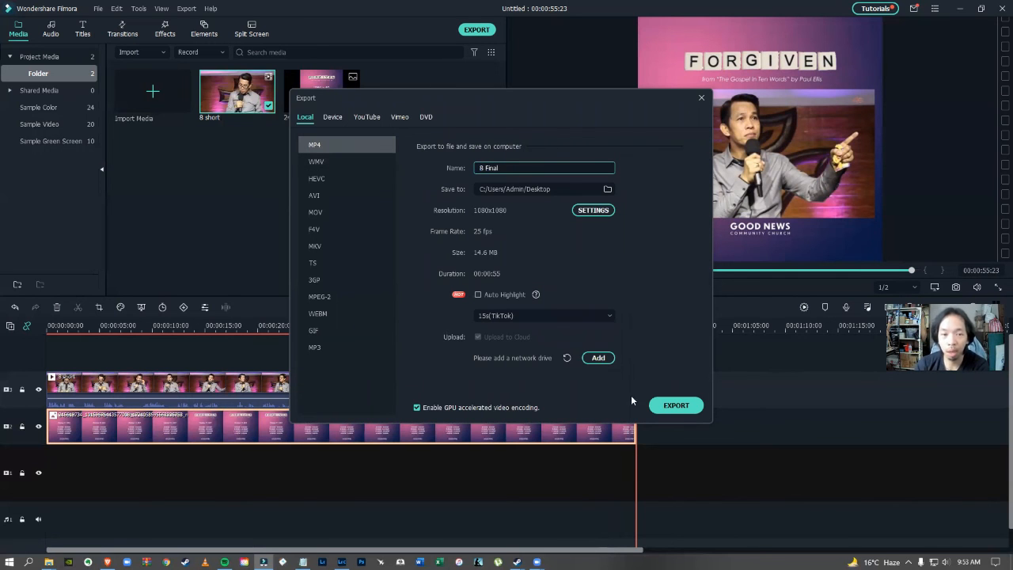
left_click(676, 405)
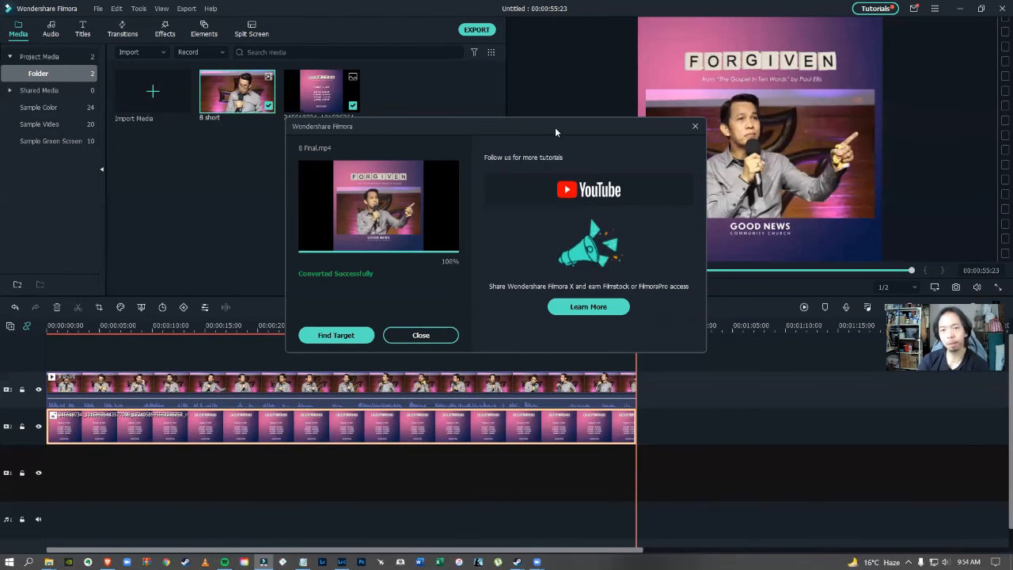
left_click(422, 336)
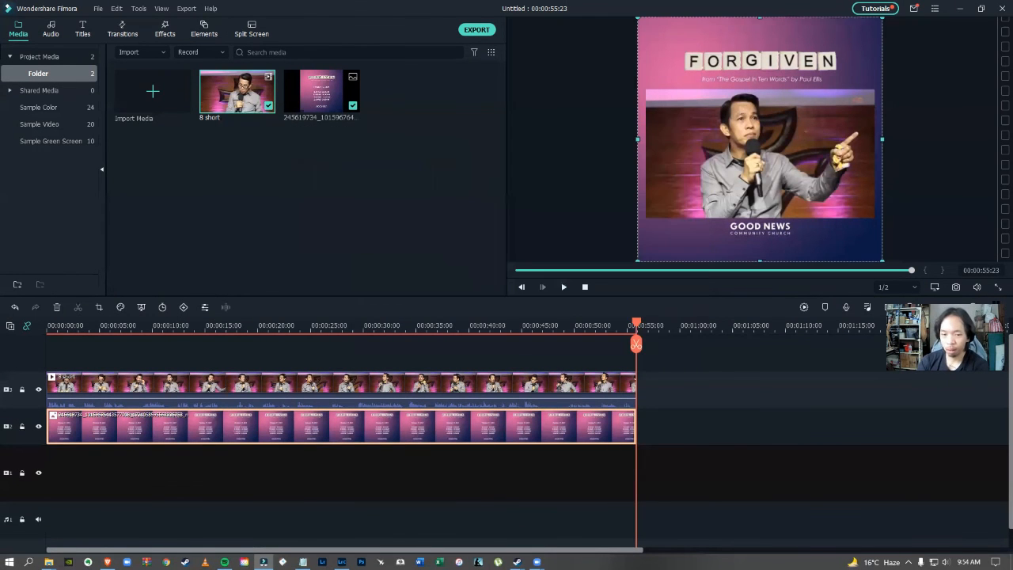
Show the desktop and select the exported 8 Final.mp4 file.
key("super+d")
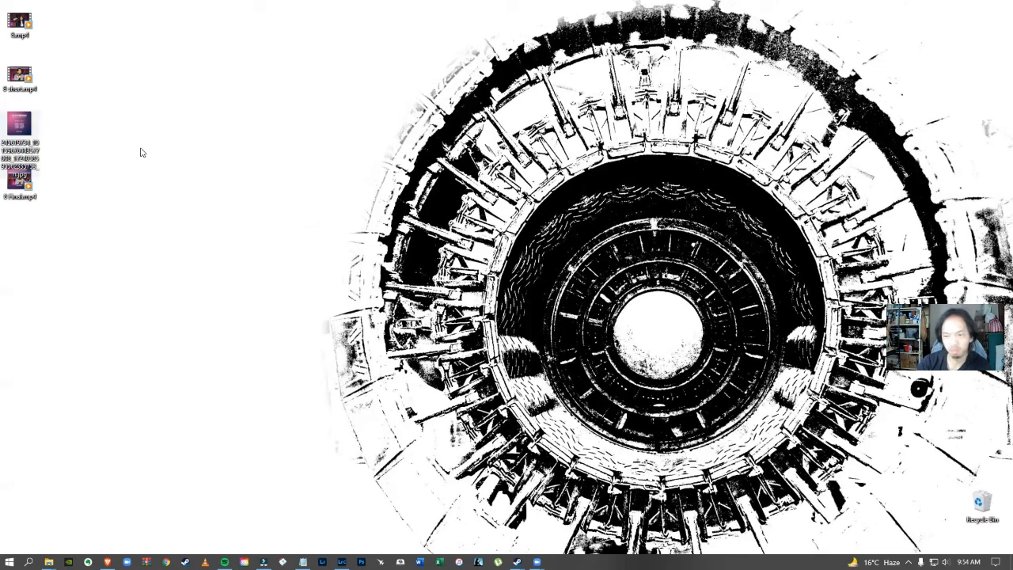
key("Down")
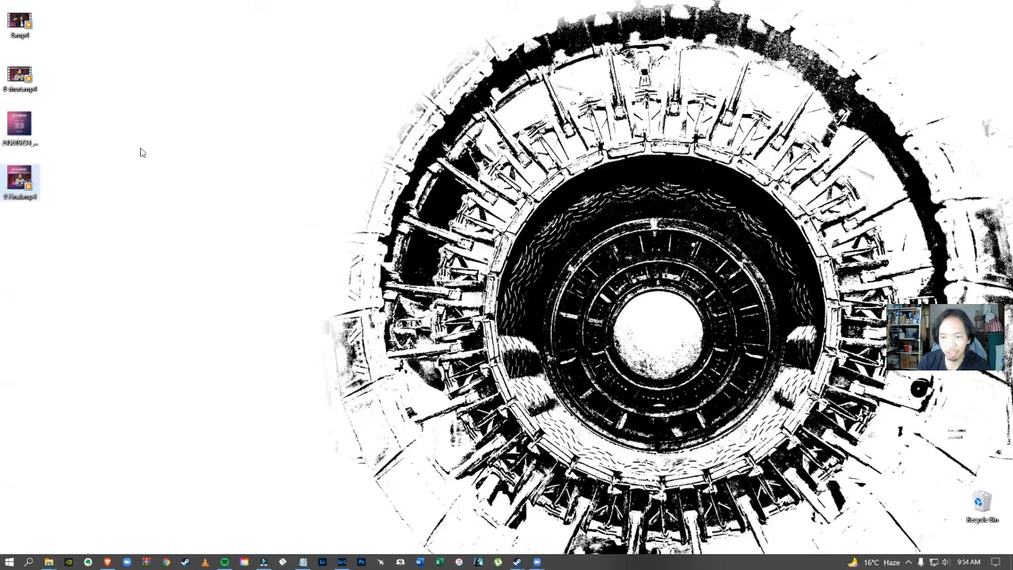